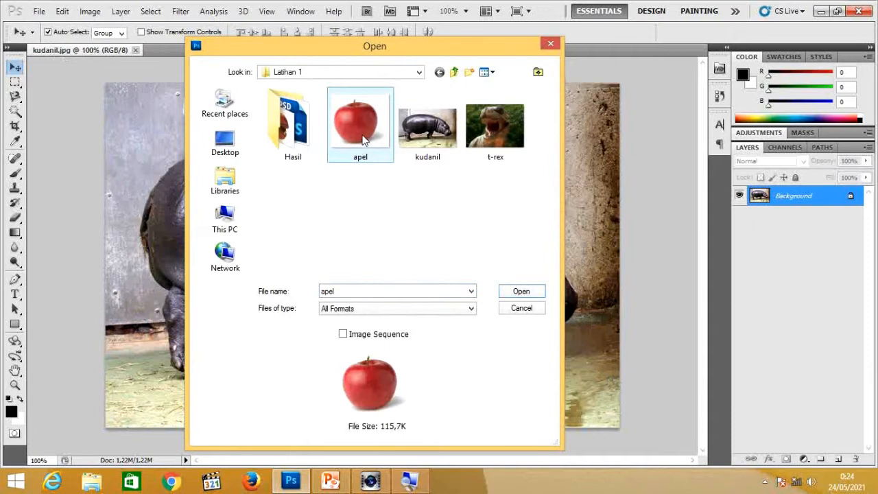
Open apel.jpg from the Latihan 1 folder and view it alongside kudanil.jpg
{"action": "left_click", "coordinate": [521, 292]}
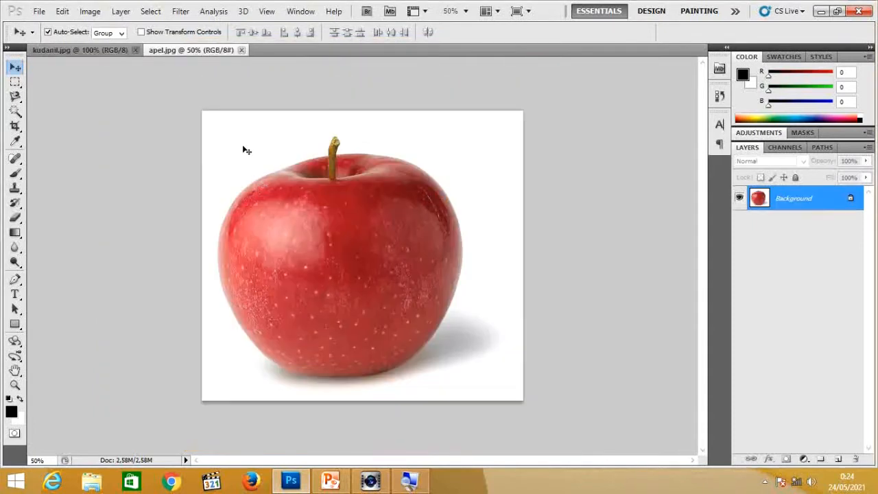
{"action": "left_click", "coordinate": [96, 51]}
{"action": "left_click", "coordinate": [164, 51]}
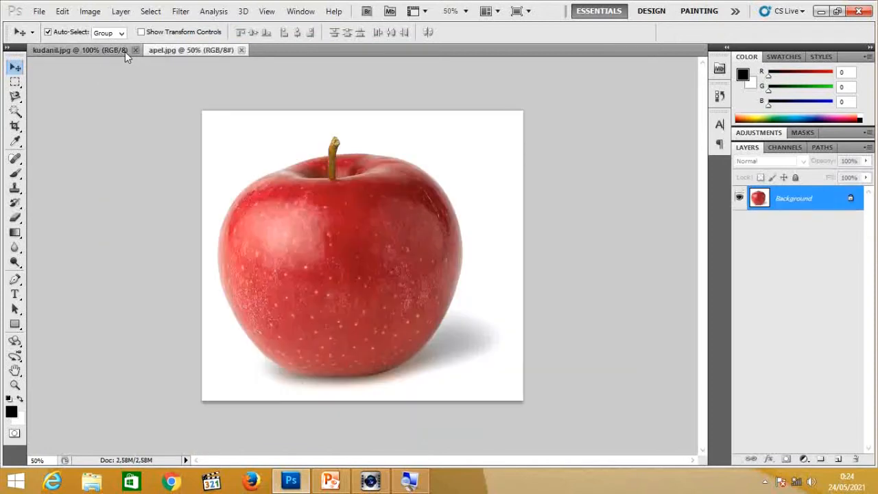
{"action": "left_click", "coordinate": [112, 49]}
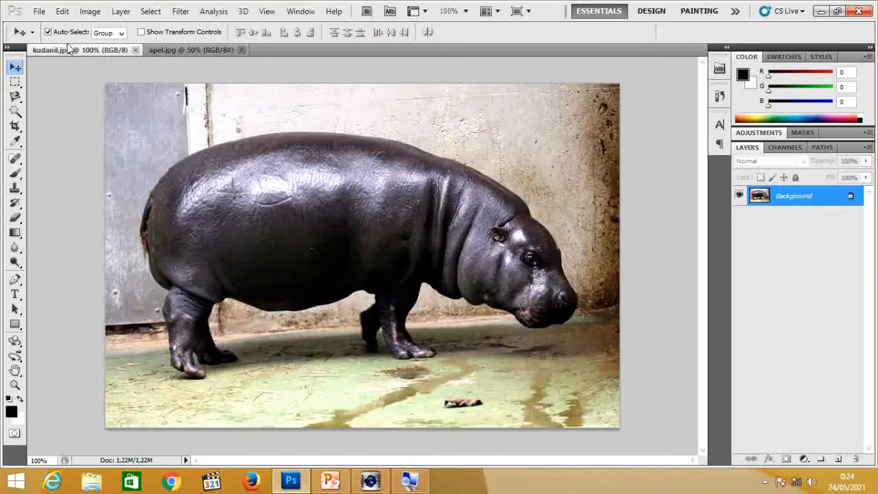
{"action": "left_click", "coordinate": [172, 51]}
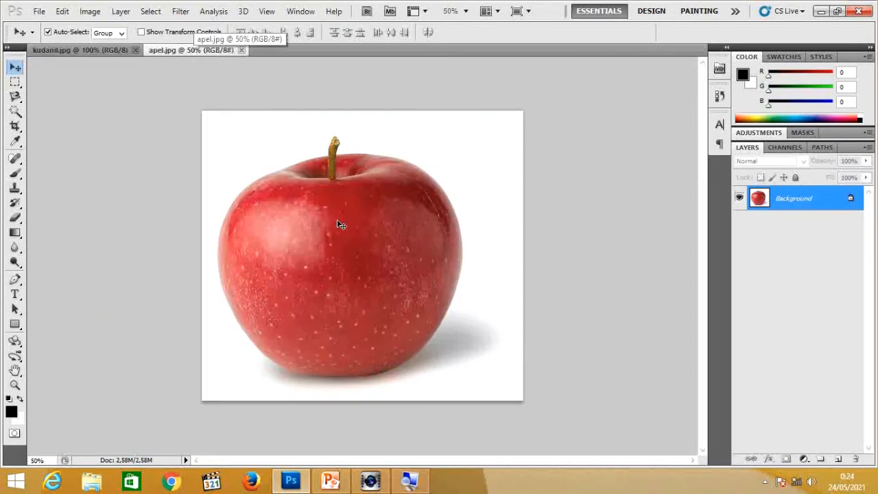
{"action": "left_click", "coordinate": [96, 52]}
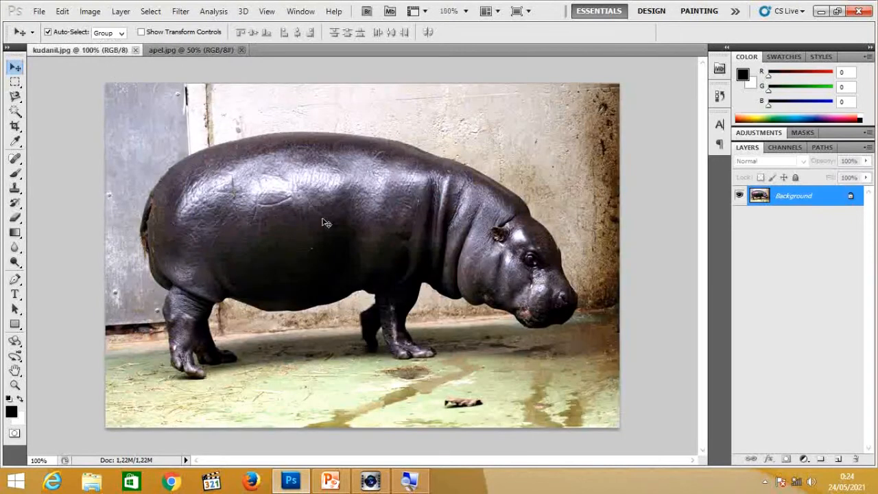
{"action": "left_click", "coordinate": [208, 51]}
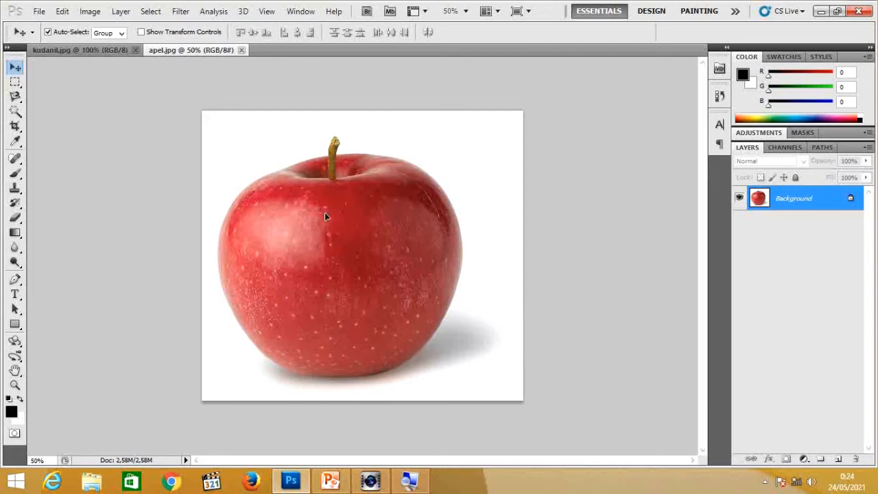
Copy the apple image into the kudanil.jpg document as a new layer above the hippo
{"action": "left_click", "coordinate": [65, 51]}
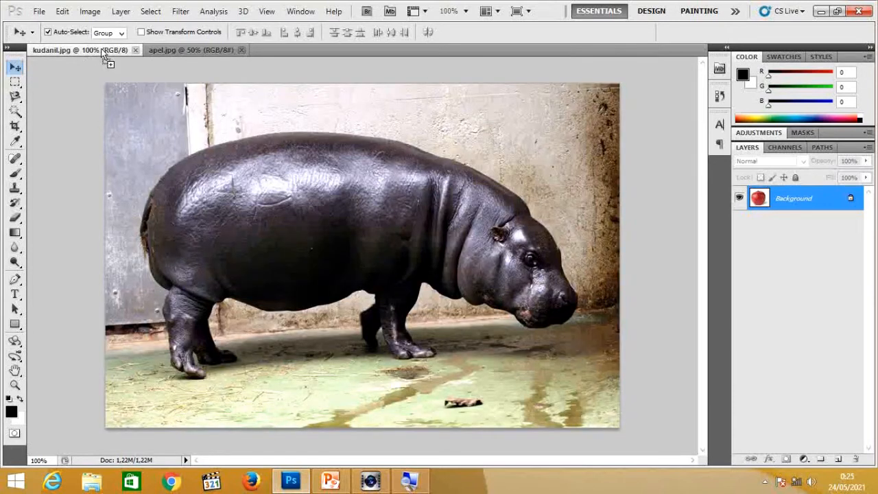
{"action": "left_click_drag", "start_coordinate": [62, 53], "coordinate": [185, 104]}
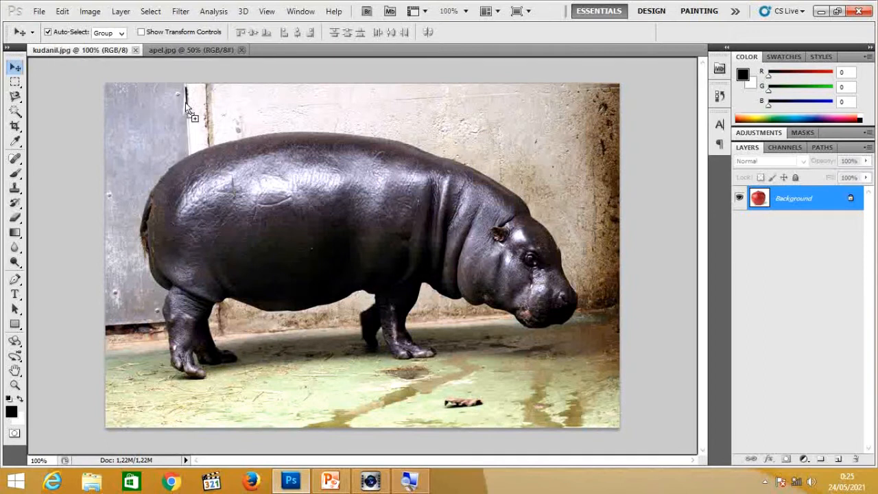
{"action": "left_click_drag", "start_coordinate": [316, 168], "coordinate": [364, 240]}
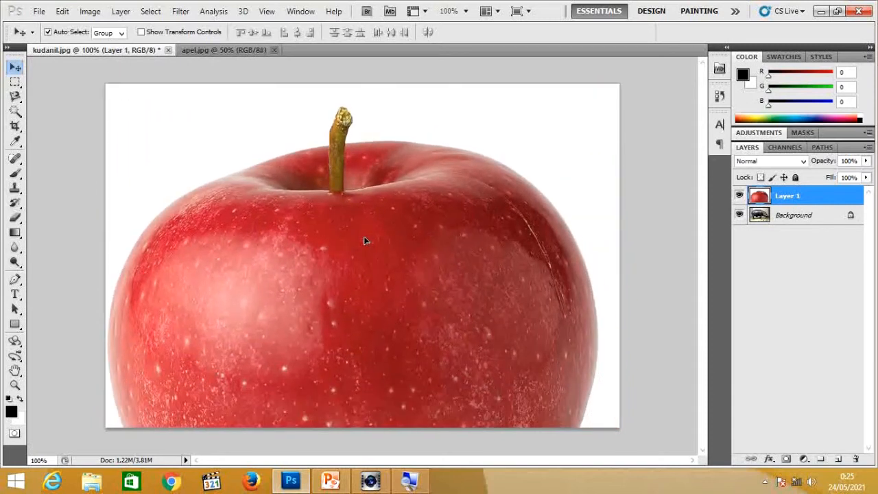
Free Transform the apple layer to about 59.40% width and 44.90% height, positioned over the hippo's body
{"action": "key", "text": "ctrl+t"}
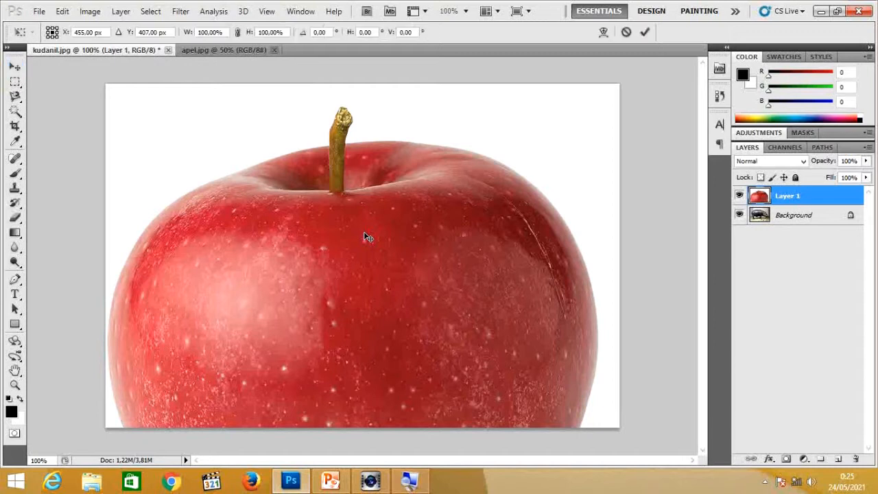
{"action": "left_click_drag", "start_coordinate": [261, 152], "coordinate": [350, 280]}
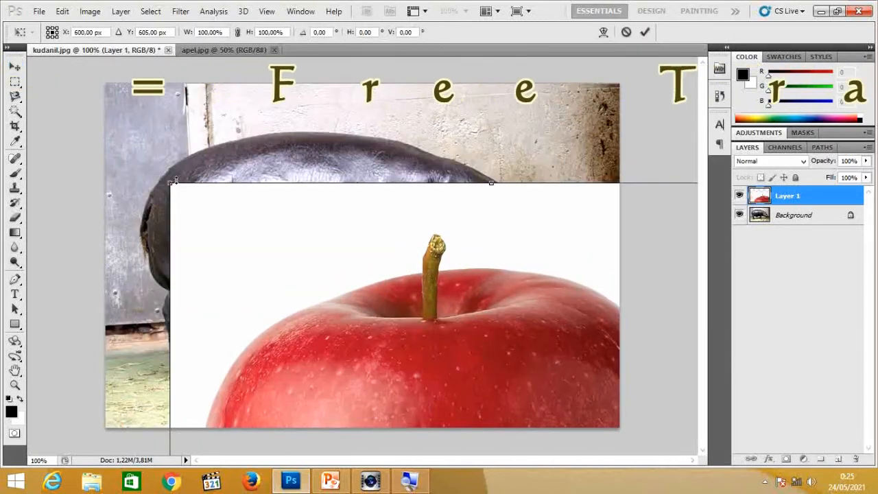
{"action": "left_click_drag", "start_coordinate": [170, 184], "coordinate": [385, 298]}
{"action": "left_click_drag", "start_coordinate": [486, 347], "coordinate": [280, 180]}
{"action": "left_click_drag", "start_coordinate": [192, 142], "coordinate": [298, 275]}
{"action": "left_click_drag", "start_coordinate": [361, 325], "coordinate": [268, 147]}
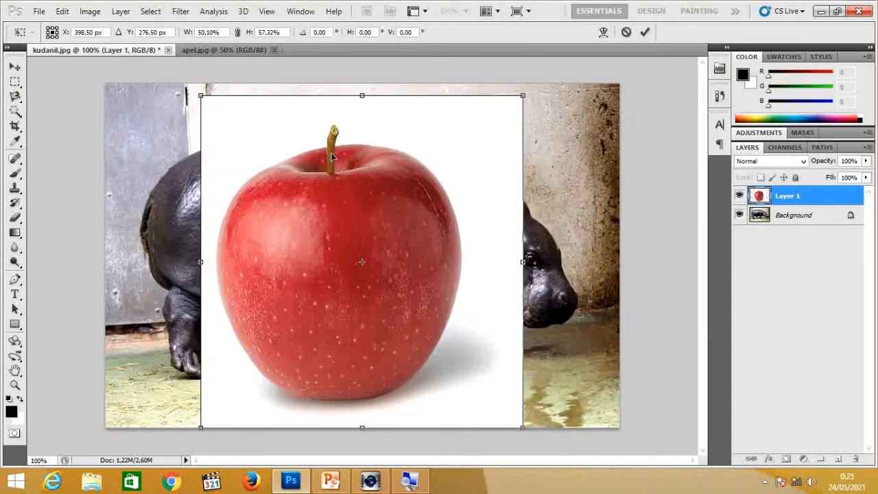
{"action": "left_click_drag", "start_coordinate": [363, 96], "coordinate": [361, 167]}
{"action": "left_click_drag", "start_coordinate": [356, 241], "coordinate": [335, 174]}
{"action": "left_click_drag", "start_coordinate": [501, 227], "coordinate": [559, 226]}
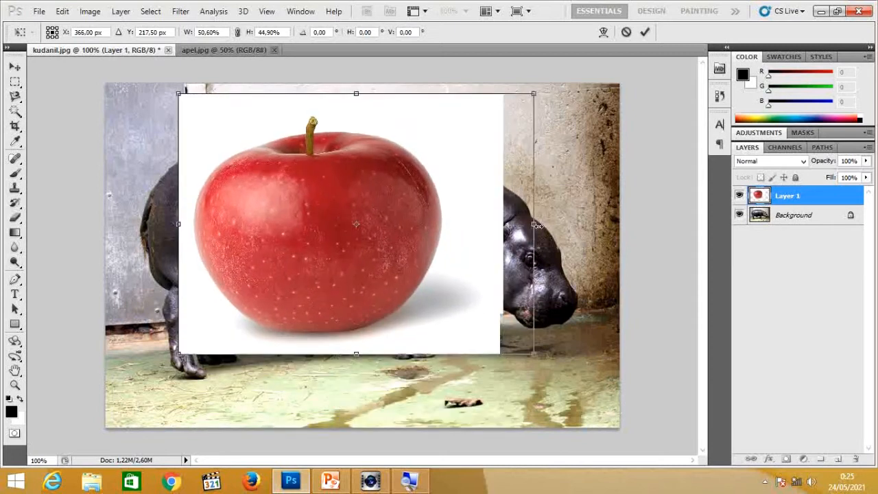
{"action": "left_click_drag", "start_coordinate": [478, 232], "coordinate": [425, 223]}
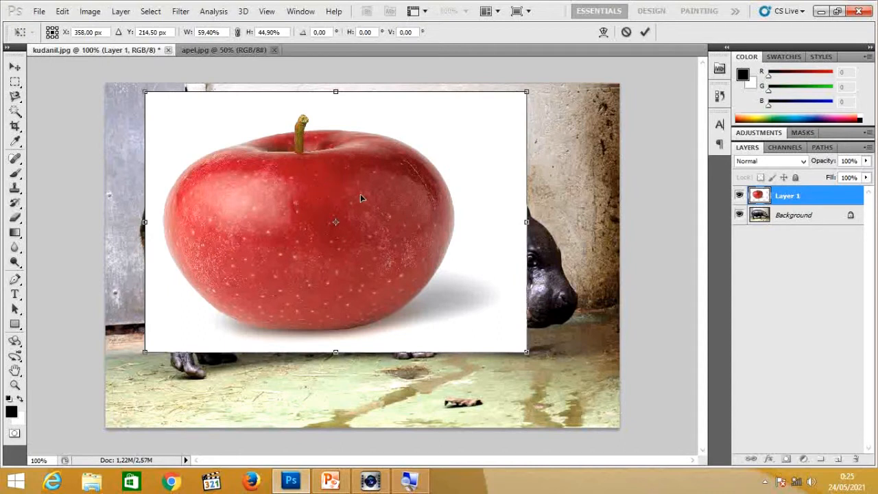
{"action": "key", "text": "Return"}
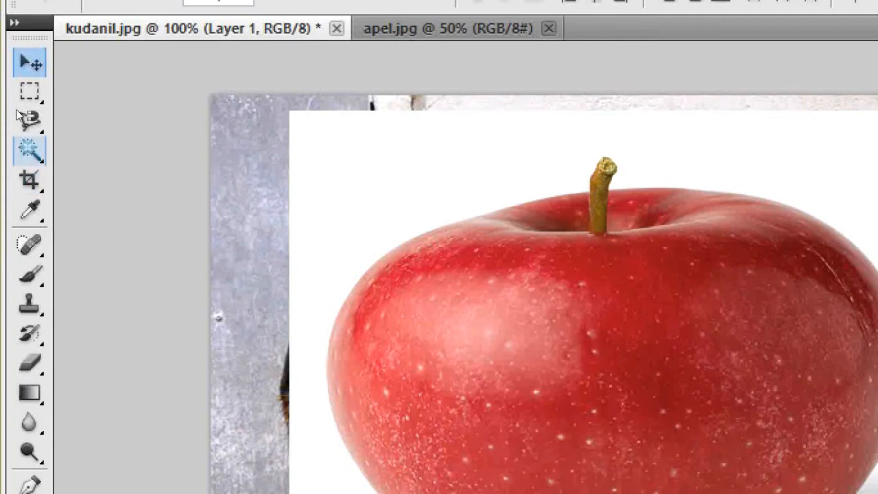
Select the apple layer's white background with the Magic Wand, delete it and clear the selection
{"action": "left_click", "coordinate": [28, 150]}
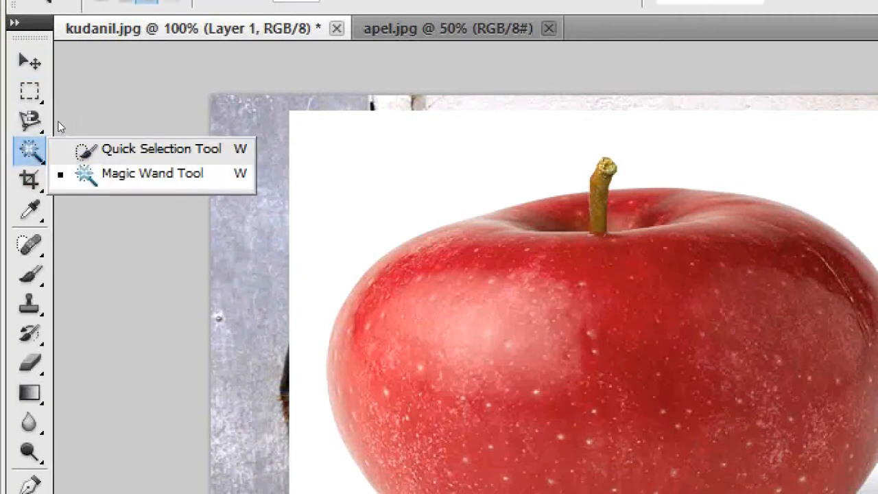
{"action": "left_click", "coordinate": [21, 117]}
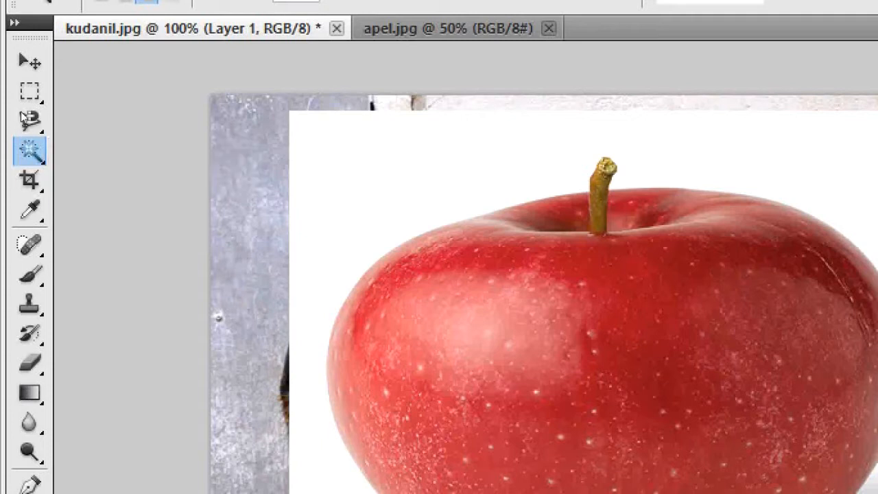
{"action": "left_click", "coordinate": [186, 122]}
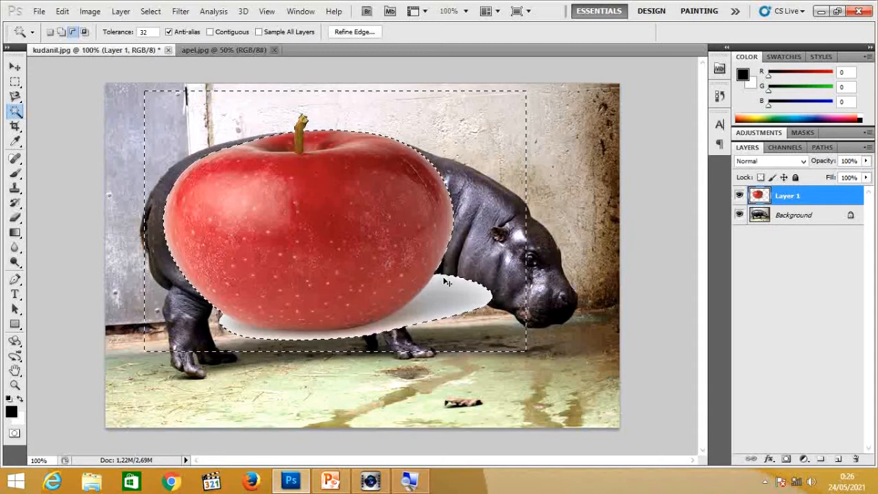
{"action": "key", "text": "ctrl+d"}
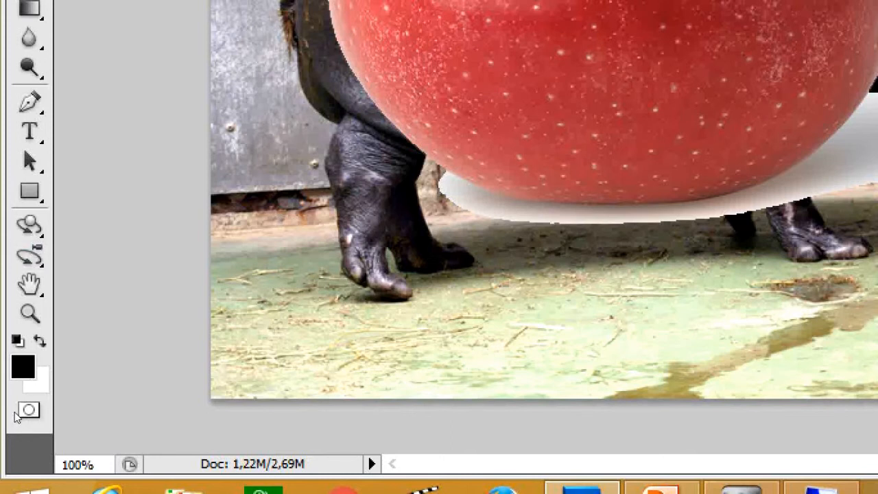
Set the foreground color to a bright red with hue 0°, saturation 96% and brightness 98%
{"action": "left_click", "coordinate": [22, 369]}
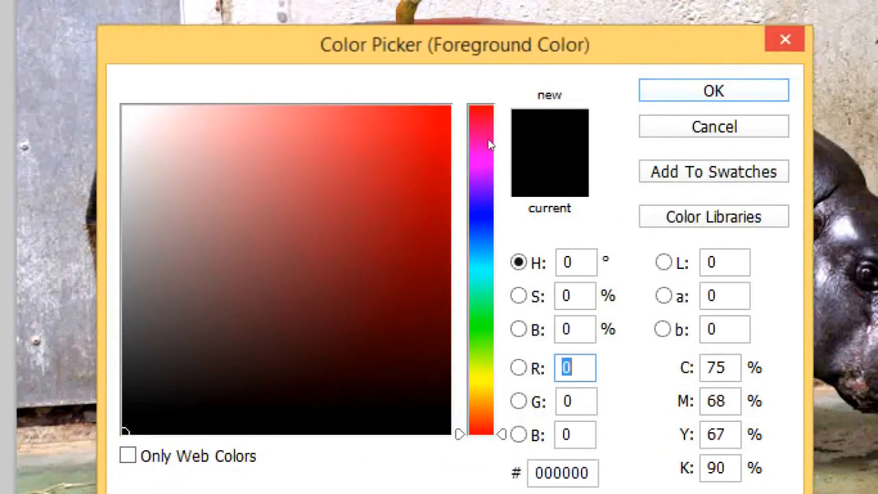
{"action": "left_click", "coordinate": [786, 39]}
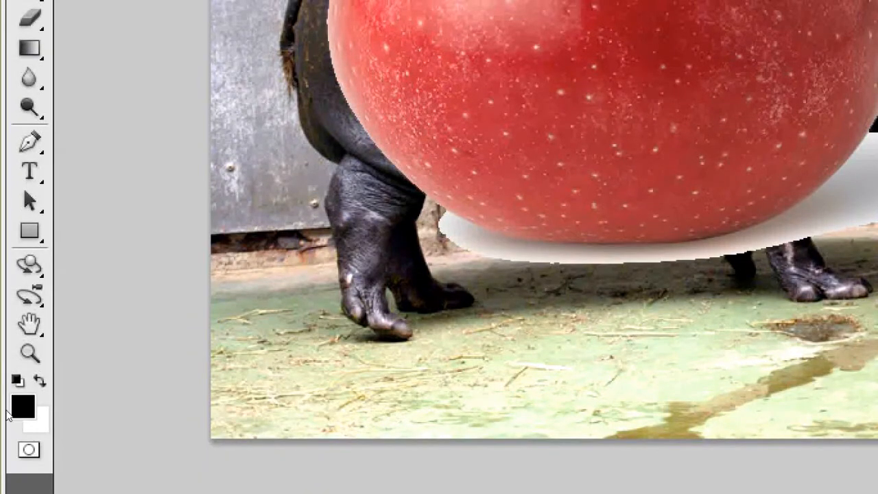
{"action": "left_click", "coordinate": [15, 409]}
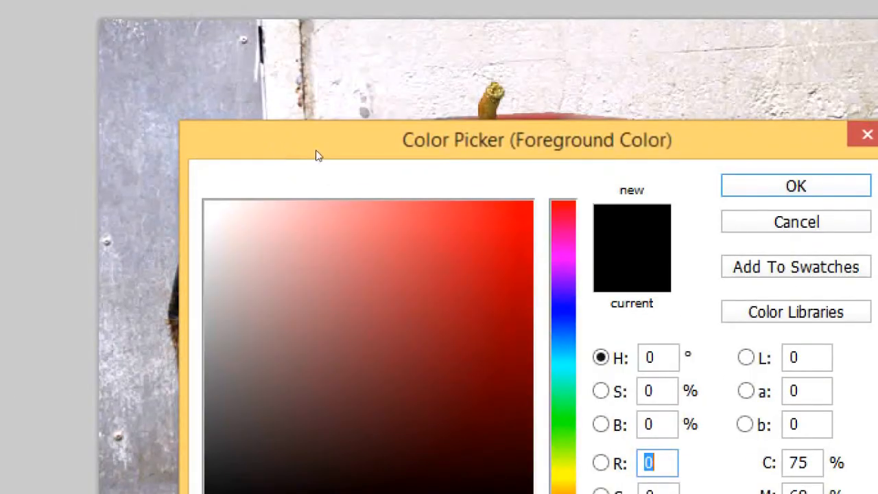
{"action": "left_click", "coordinate": [318, 182]}
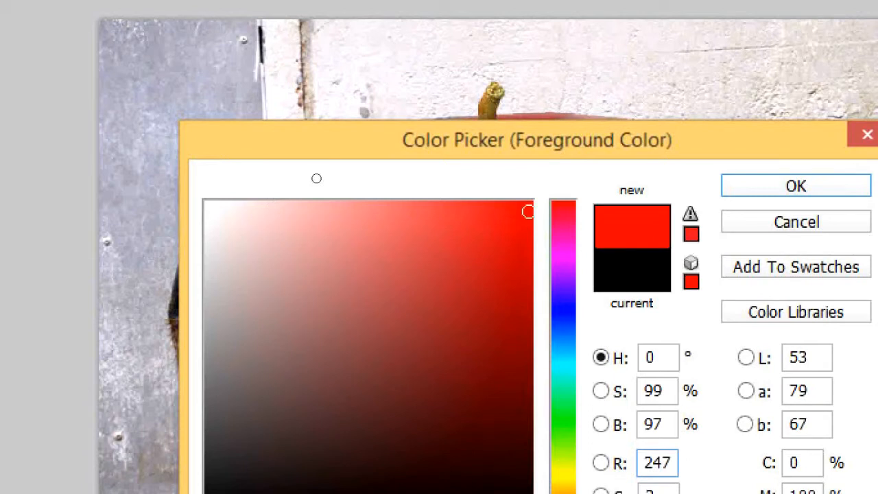
{"action": "left_click", "coordinate": [317, 181]}
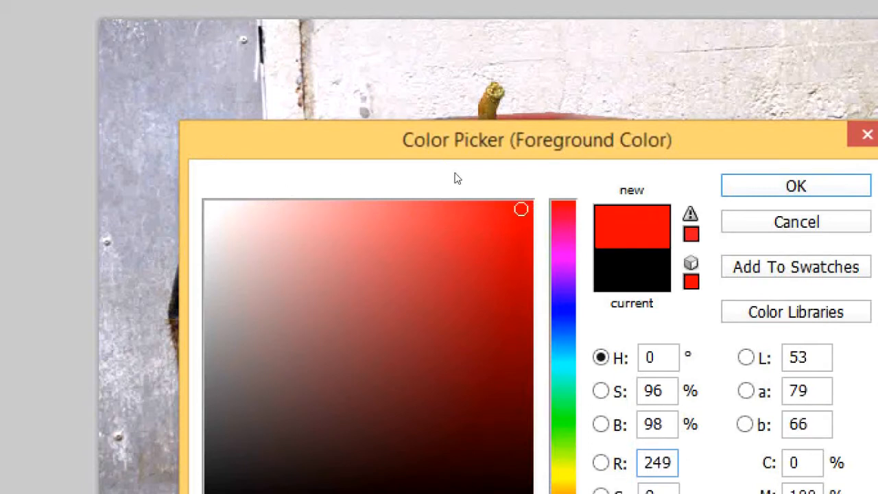
{"action": "key", "text": "Return"}
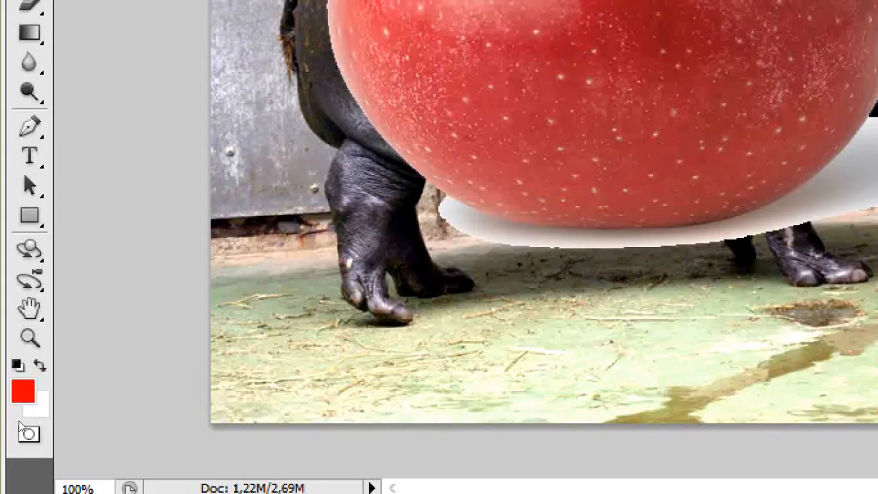
Set the background color to bright green 4ffe27
{"action": "left_click", "coordinate": [36, 406]}
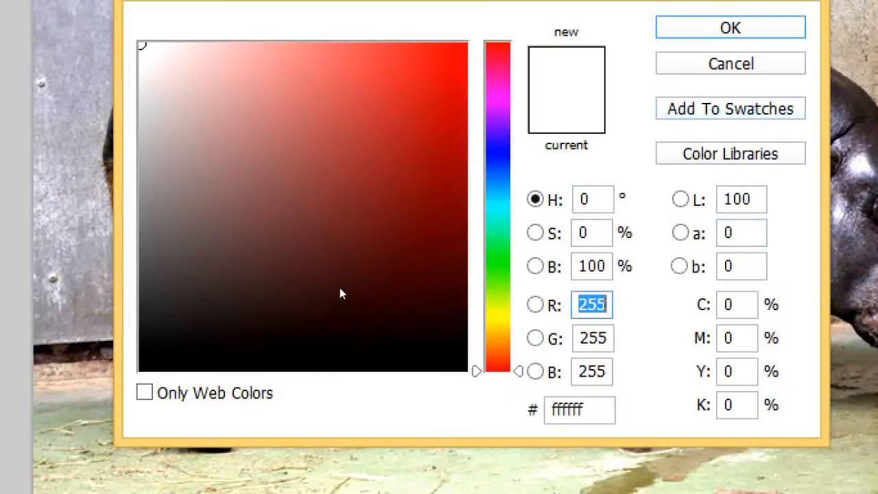
{"action": "left_click", "coordinate": [498, 269]}
{"action": "left_click", "coordinate": [498, 278]}
{"action": "left_click", "coordinate": [498, 272]}
{"action": "left_click_drag", "start_coordinate": [319, 178], "coordinate": [318, 208]}
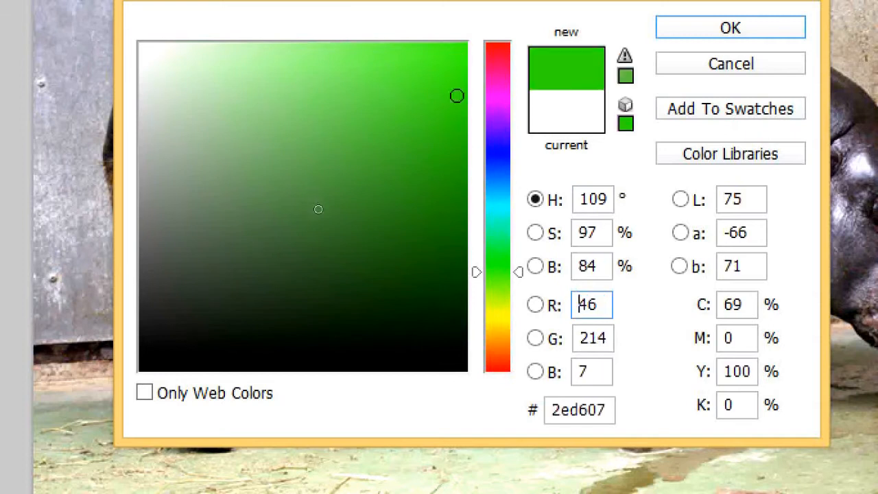
{"action": "left_click", "coordinate": [320, 180]}
{"action": "left_click_drag", "start_coordinate": [320, 177], "coordinate": [300, 174]}
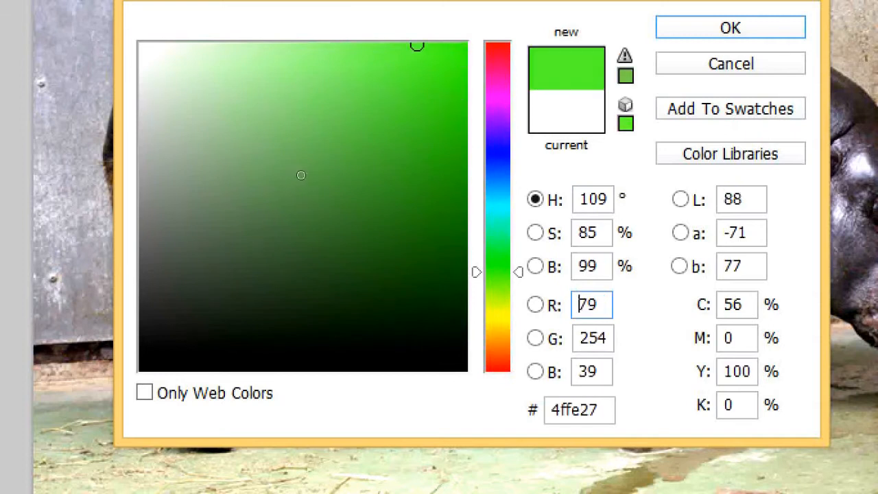
{"action": "key", "text": "Return"}
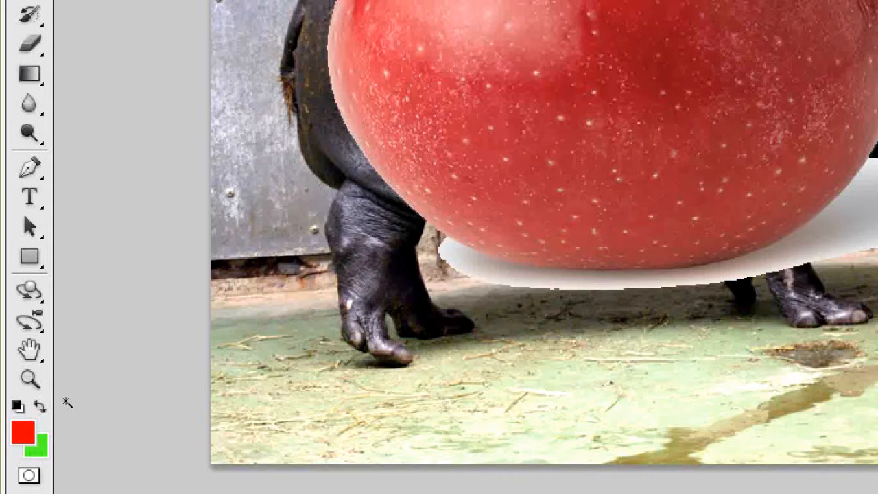
Reset the foreground and background to default black and white, and swap them repeatedly, ending with black in front
{"action": "key", "text": "d"}
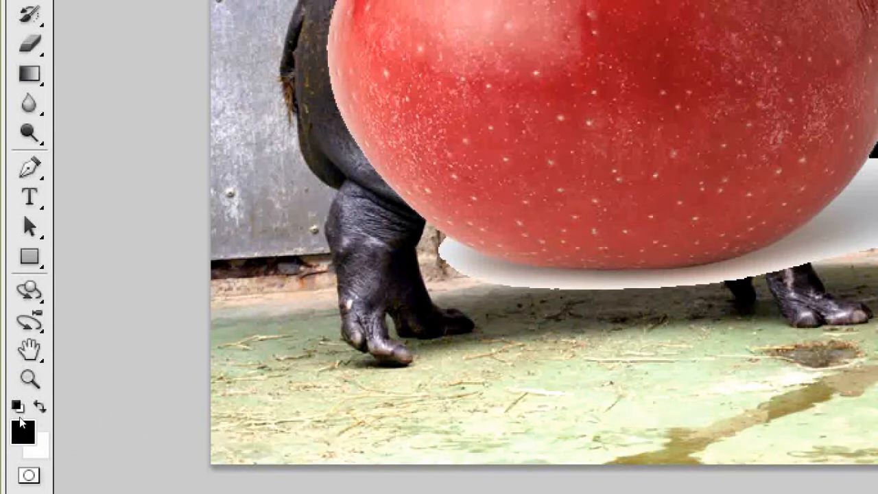
{"action": "key", "text": "x"}
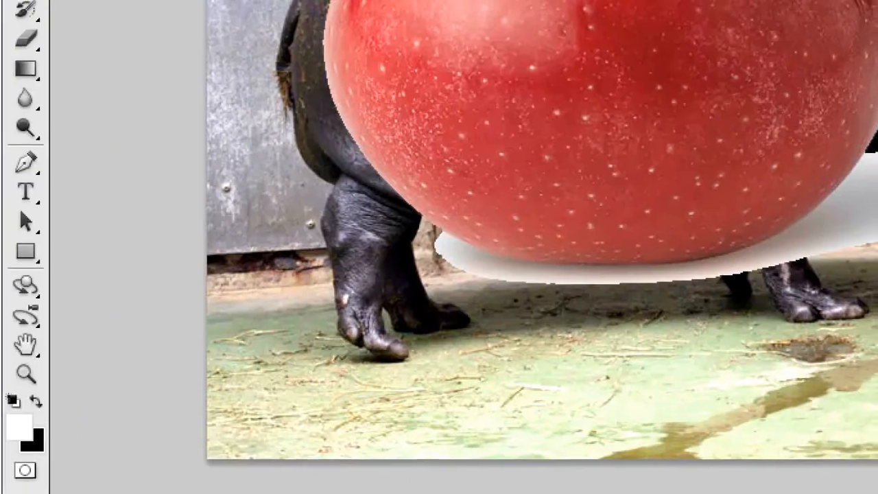
{"action": "key", "text": "x"}
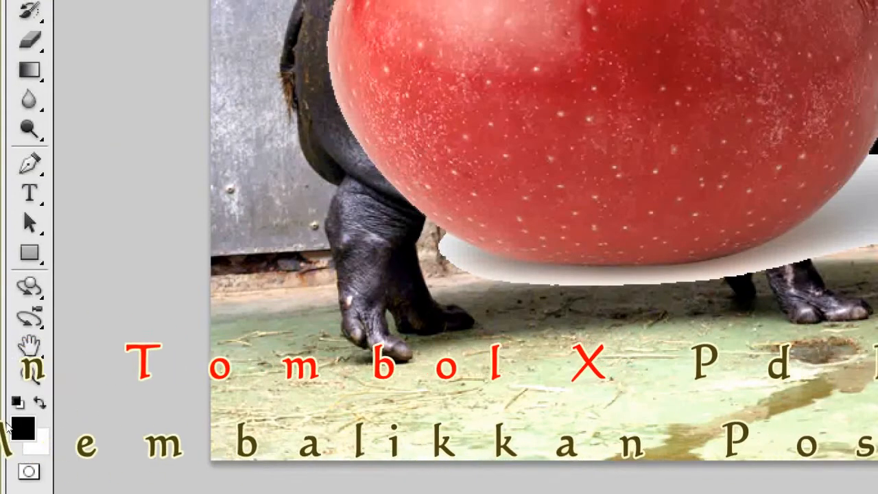
{"action": "key", "text": "x"}
{"action": "key", "text": "x"}
{"action": "key", "text": "x"}
{"action": "key", "text": "x"}
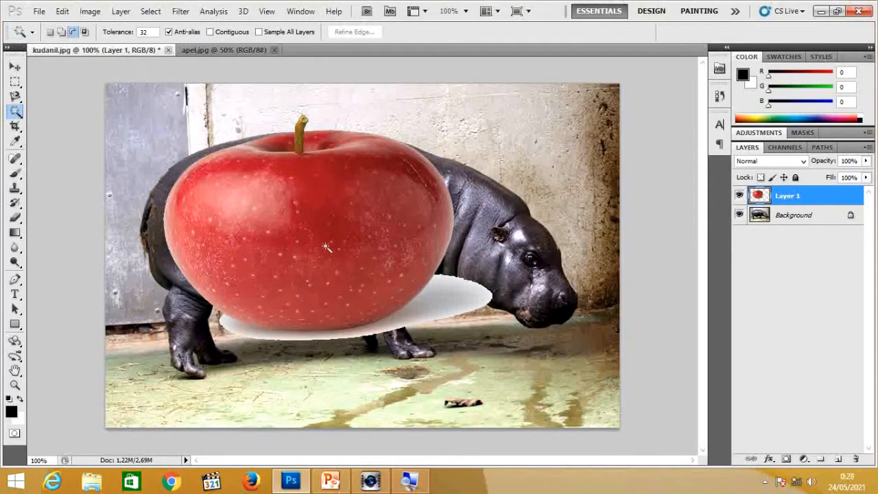
Move the apple layer over the hippo's body and nudge it up to line up with the animal's back
{"action": "left_click", "coordinate": [15, 66]}
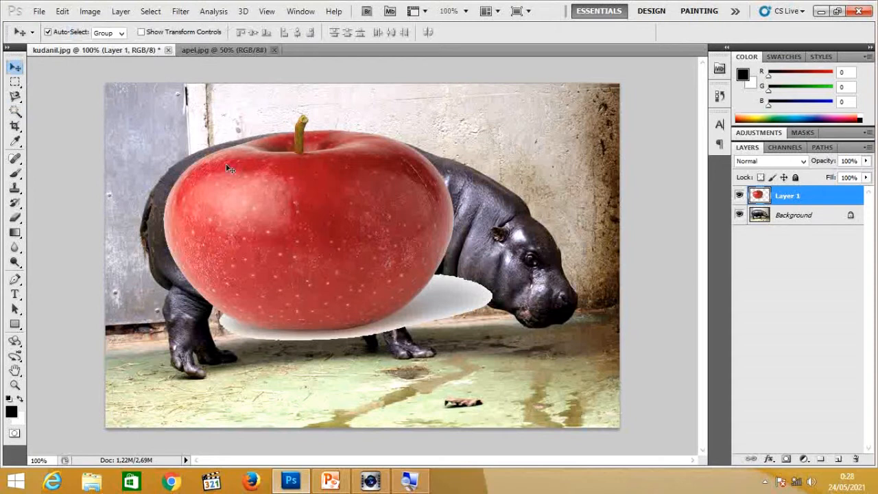
{"action": "left_click_drag", "start_coordinate": [267, 198], "coordinate": [289, 187]}
{"action": "key", "text": "Up"}
{"action": "key", "text": "Up"}
{"action": "key", "text": "Up"}
{"action": "key", "text": "Up"}
{"action": "key", "text": "Up"}
{"action": "key", "text": "Up"}
{"action": "key", "text": "Up"}
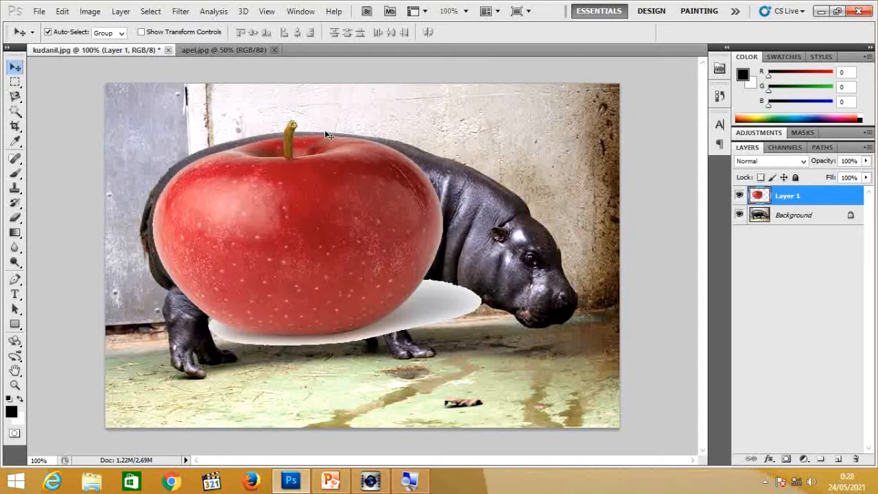
Nudge the apple layer a few pixels further up toward the hippo's back line
{"action": "key", "text": "Up"}
{"action": "key", "text": "Up"}
{"action": "key", "text": "Up"}
{"action": "key", "text": "Up"}
{"action": "key", "text": "Up"}
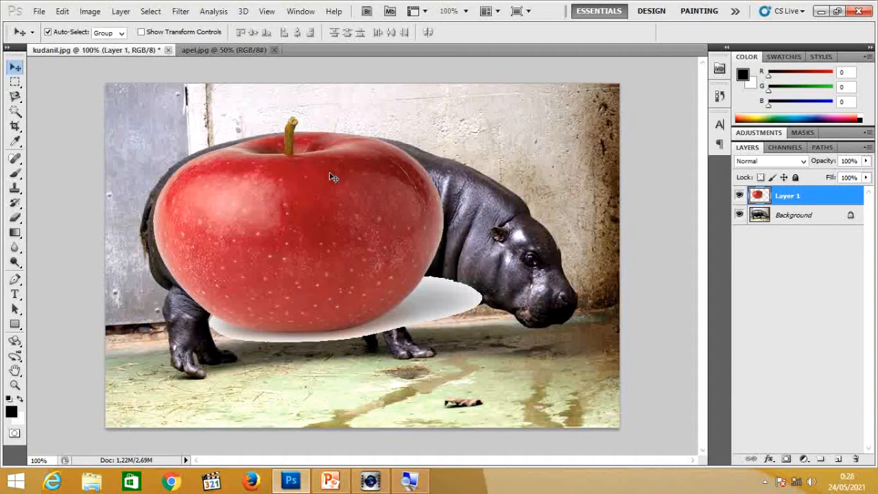
Free-transform the apple layer to 101.74% width and 101.42% height
{"action": "key", "text": "ctrl+t"}
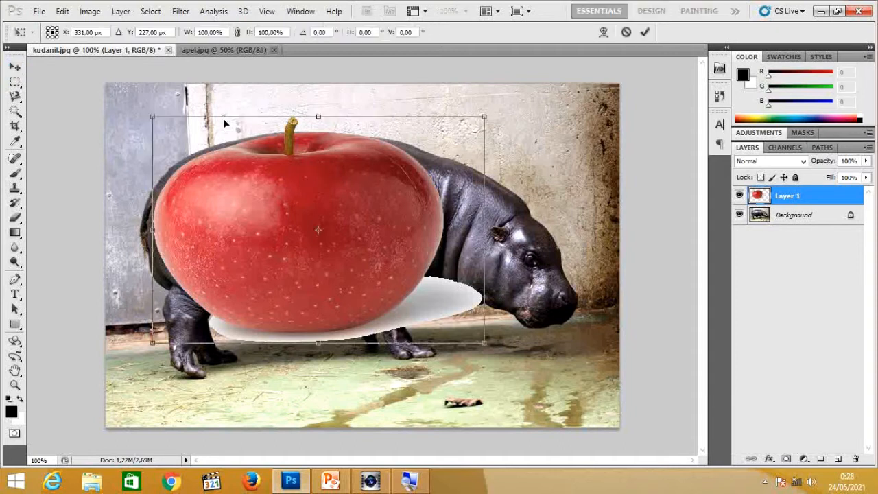
{"action": "left_click_drag", "start_coordinate": [152, 117], "coordinate": [149, 113]}
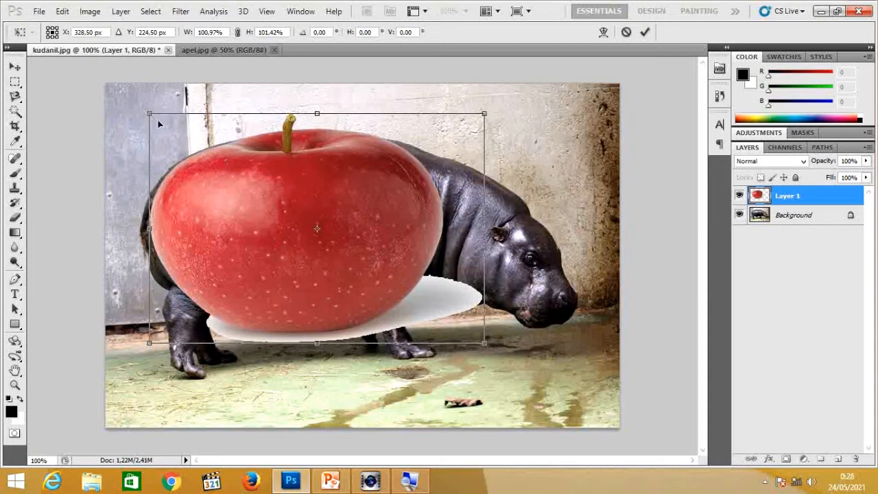
{"action": "left_click_drag", "start_coordinate": [144, 111], "coordinate": [142, 111]}
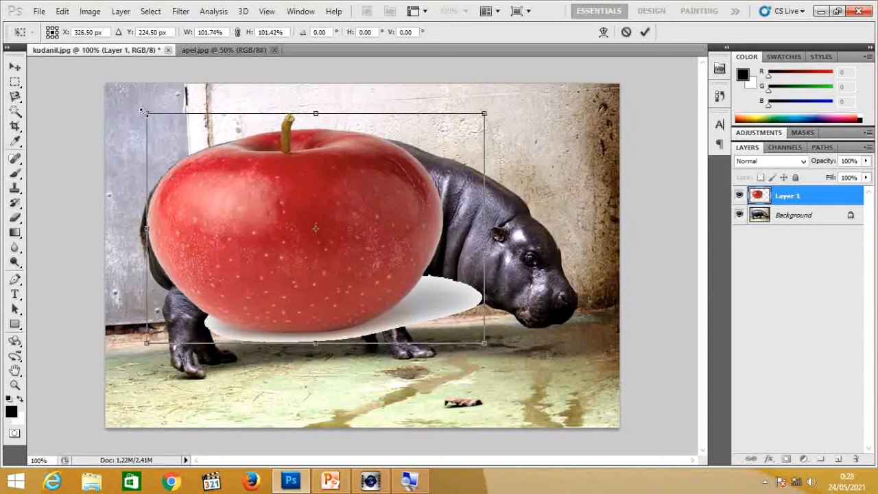
Reposition the enlarged apple over the hippo's body at X 338.50 px, Y 218.50 px, fine-tuning with small nudges, and apply the transform
{"action": "left_click_drag", "start_coordinate": [272, 174], "coordinate": [282, 177]}
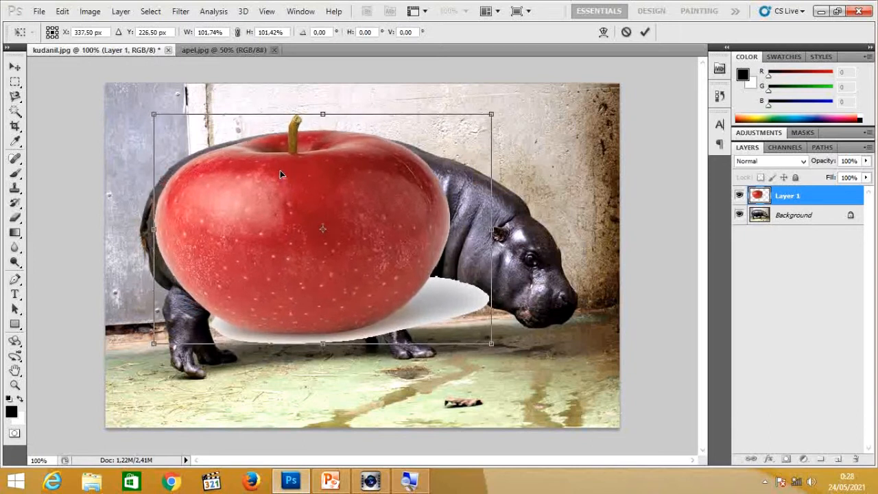
{"action": "left_click_drag", "start_coordinate": [217, 161], "coordinate": [216, 154]}
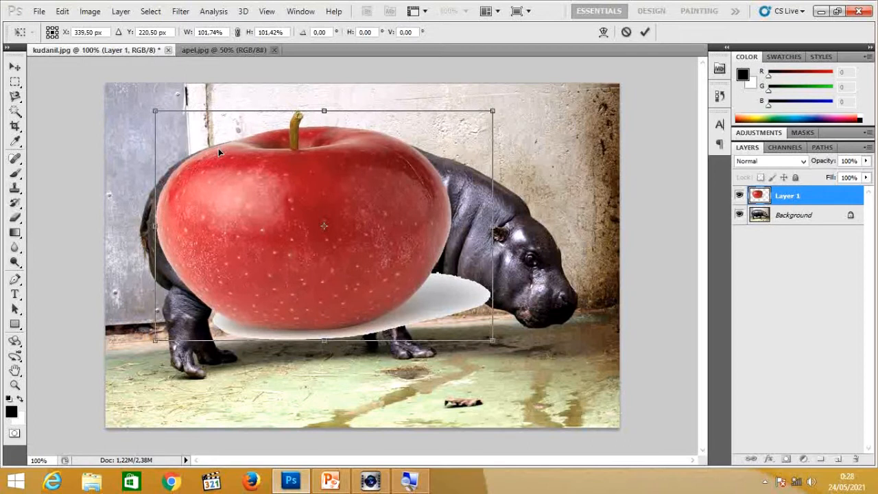
{"action": "key", "text": "Left"}
{"action": "key", "text": "Left"}
{"action": "key", "text": "Left"}
{"action": "key", "text": "Left"}
{"action": "key", "text": "Up"}
{"action": "key", "text": "Up"}
{"action": "key", "text": "Up"}
{"action": "key", "text": "Up"}
{"action": "key", "text": "Right"}
{"action": "key", "text": "Right"}
{"action": "key", "text": "Right"}
{"action": "key", "text": "Right"}
{"action": "key", "text": "Right"}
{"action": "key", "text": "Right"}
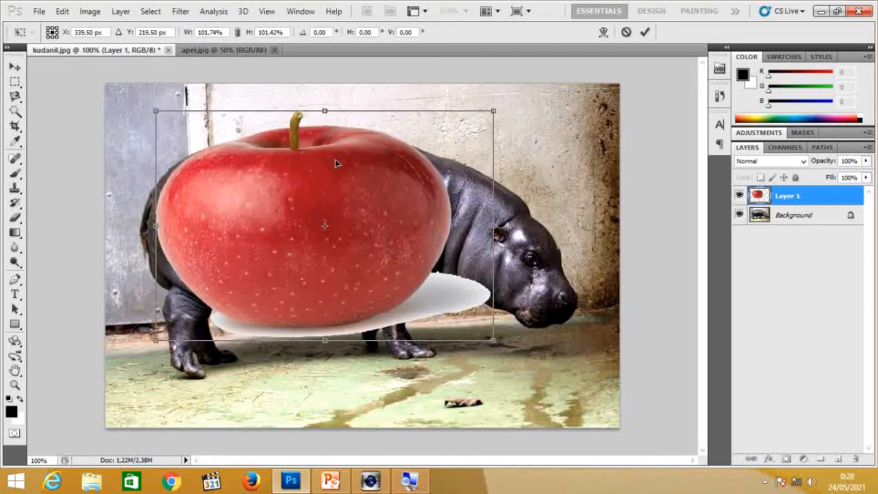
{"action": "key", "text": "Down"}
{"action": "key", "text": "Down"}
{"action": "key", "text": "Down"}
{"action": "key", "text": "Down"}
{"action": "key", "text": "Down"}
{"action": "key", "text": "Down"}
{"action": "key", "text": "Down"}
{"action": "key", "text": "Left"}
{"action": "key", "text": "Left"}
{"action": "key", "text": "Left"}
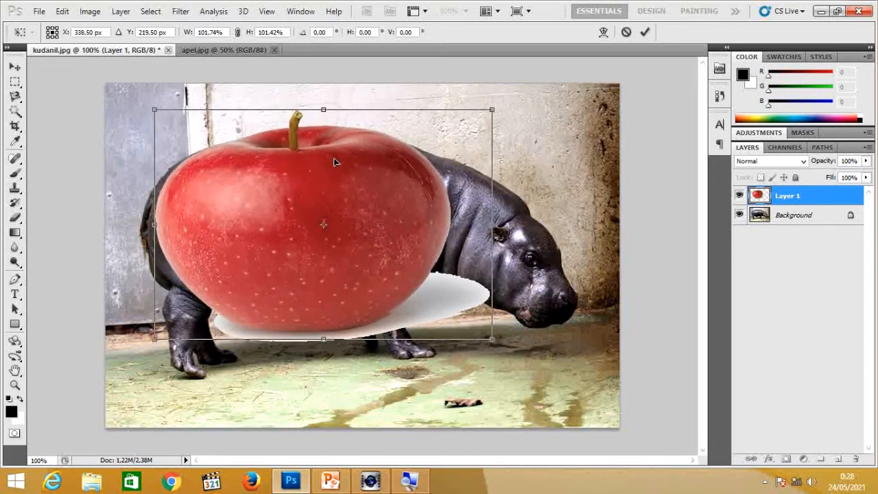
{"action": "key", "text": "Up"}
{"action": "key", "text": "Up"}
{"action": "key", "text": "Up"}
{"action": "key", "text": "Up"}
{"action": "key", "text": "Up"}
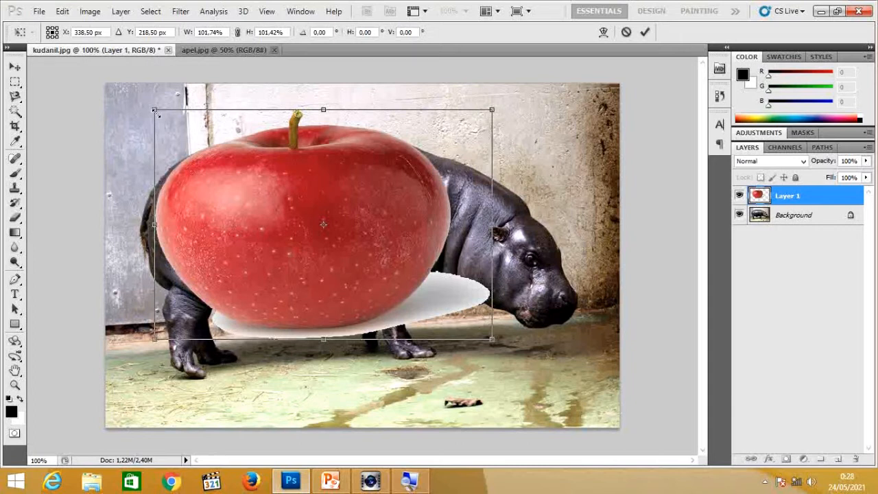
{"action": "key", "text": "Return"}
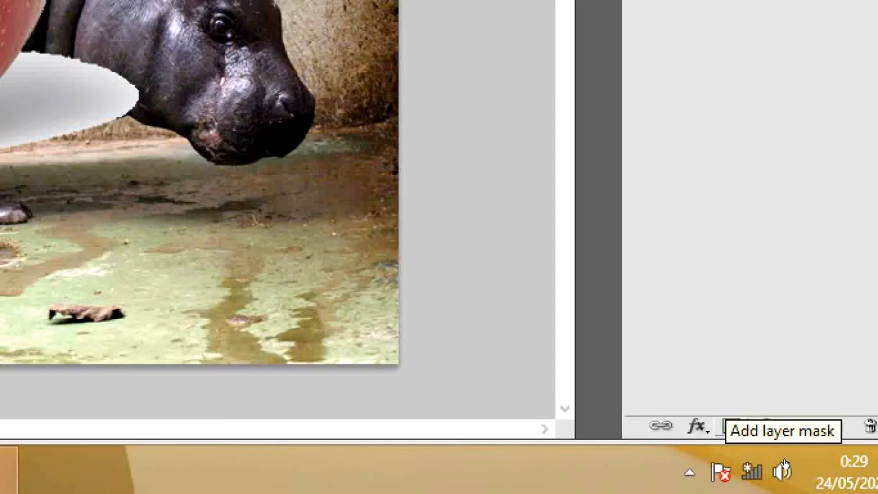
Add a layer mask to the apple layer and activate the Brush Tool
{"action": "left_click", "coordinate": [729, 426]}
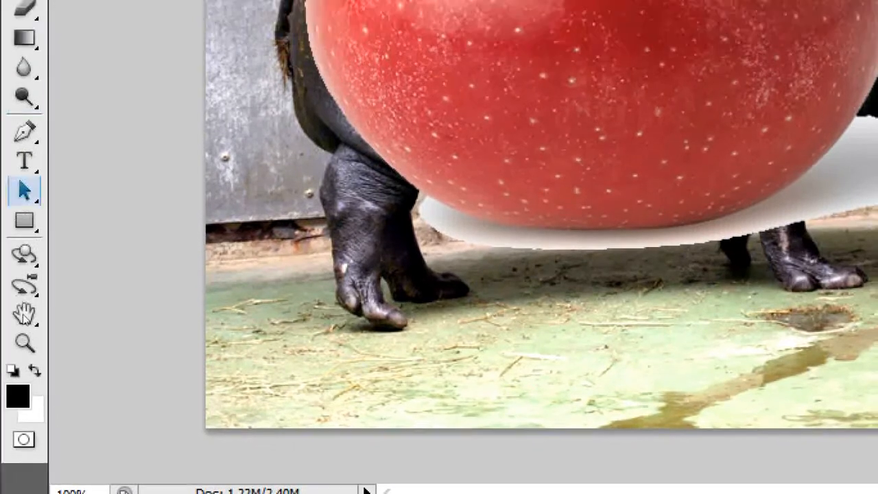
{"action": "left_click", "coordinate": [24, 343]}
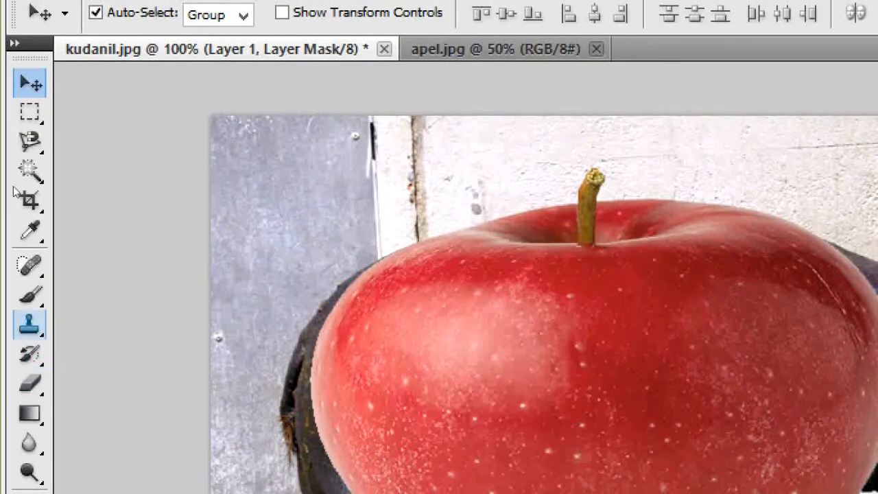
{"action": "left_click", "coordinate": [30, 295]}
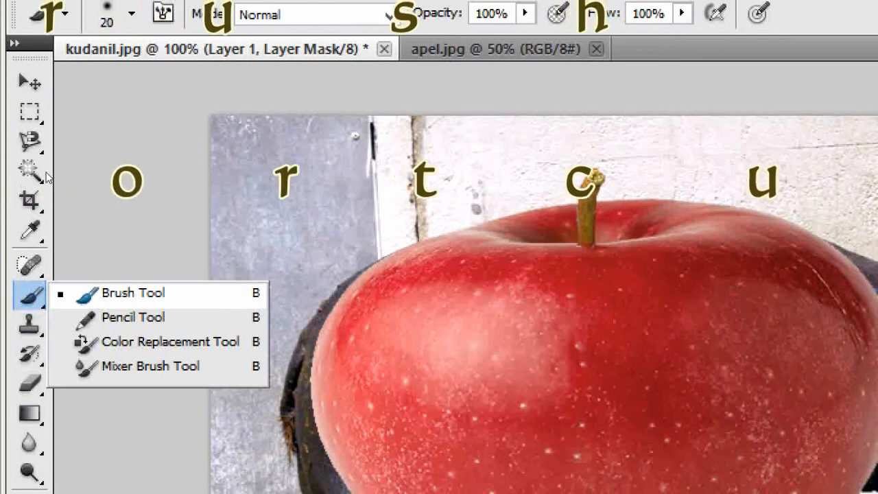
{"action": "key", "text": "Escape"}
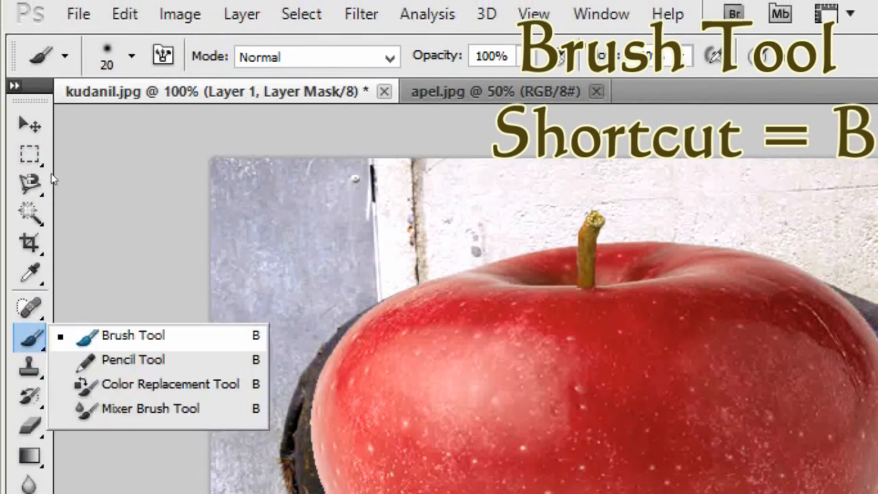
{"action": "key", "text": "Escape"}
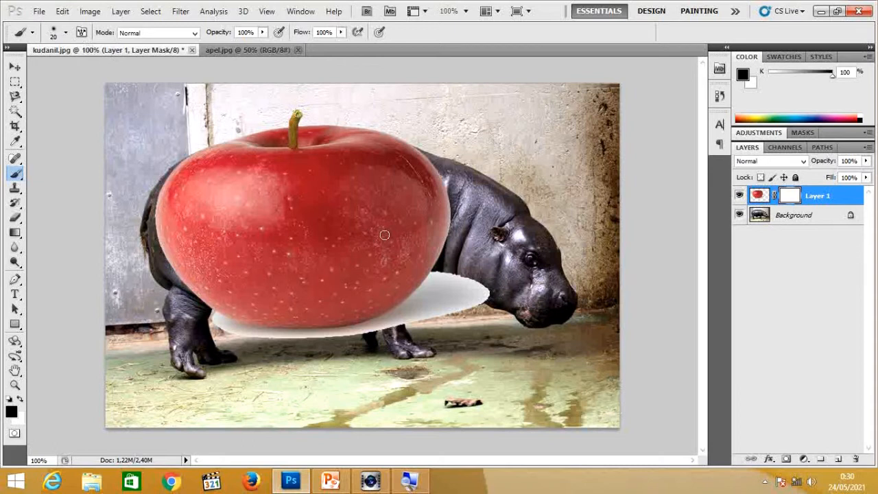
Set the brush size to 172 px and paint black on the mask to hide the white shadow and the apple's lower edge
{"action": "left_click", "coordinate": [66, 33]}
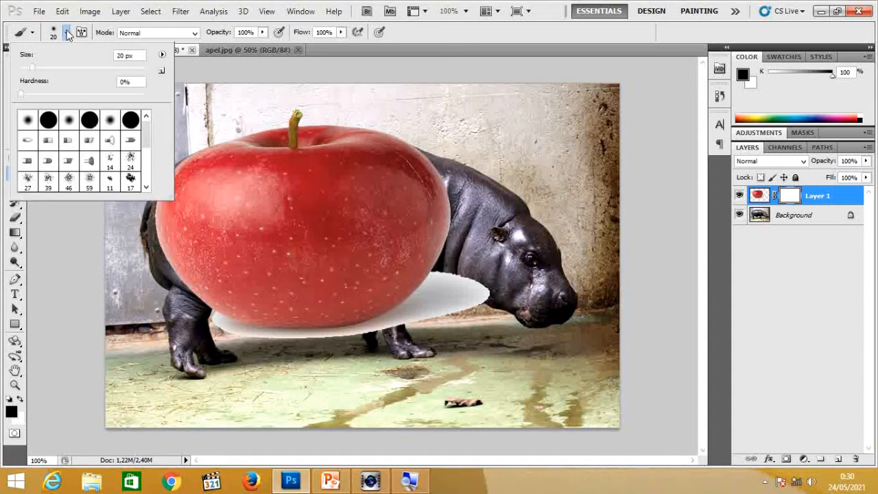
{"action": "left_click_drag", "start_coordinate": [32, 66], "coordinate": [39, 66]}
{"action": "left_click_drag", "start_coordinate": [105, 65], "coordinate": [105, 65]}
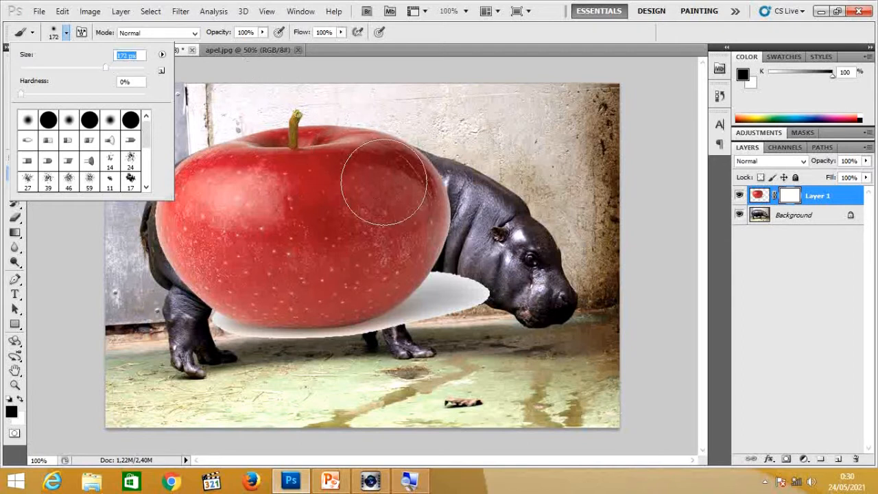
{"action": "left_click", "coordinate": [66, 32]}
{"action": "mouse_move", "coordinate": [480, 276]}
{"action": "left_mouse_down"}
{"action": "mouse_move", "coordinate": [481, 264]}
{"action": "mouse_move", "coordinate": [402, 319]}
{"action": "mouse_move", "coordinate": [319, 339]}
{"action": "mouse_move", "coordinate": [200, 310]}
{"action": "mouse_move", "coordinate": [168, 277]}
{"action": "mouse_move", "coordinate": [261, 311]}
{"action": "mouse_move", "coordinate": [313, 309]}
{"action": "mouse_move", "coordinate": [416, 271]}
{"action": "mouse_move", "coordinate": [473, 230]}
{"action": "mouse_move", "coordinate": [490, 193]}
{"action": "mouse_move", "coordinate": [480, 220]}
{"action": "mouse_move", "coordinate": [470, 137]}
{"action": "mouse_move", "coordinate": [480, 197]}
{"action": "mouse_move", "coordinate": [481, 153]}
{"action": "mouse_move", "coordinate": [471, 157]}
{"action": "mouse_move", "coordinate": [460, 220]}
{"action": "mouse_move", "coordinate": [313, 311]}
{"action": "mouse_move", "coordinate": [212, 288]}
{"action": "mouse_move", "coordinate": [141, 254]}
{"action": "mouse_move", "coordinate": [105, 221]}
{"action": "left_mouse_up"}
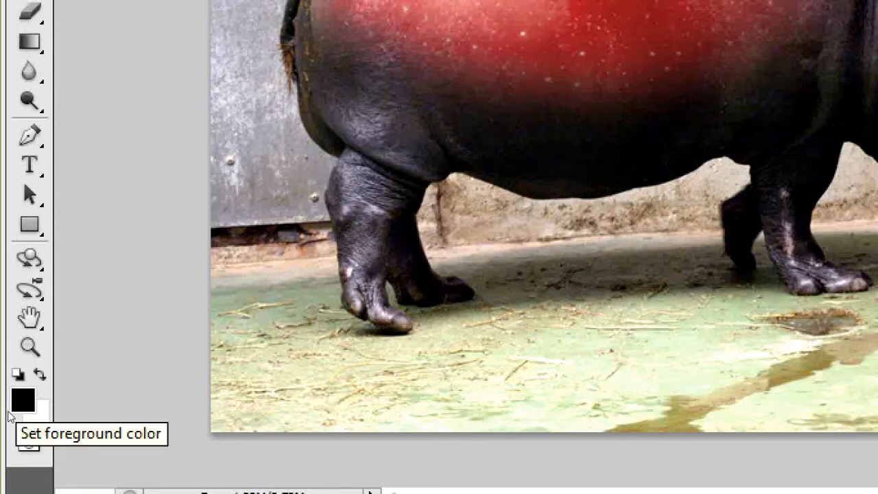
Swap the foreground to white and paint on the mask to restore the apple's lower part
{"action": "key", "text": "x"}
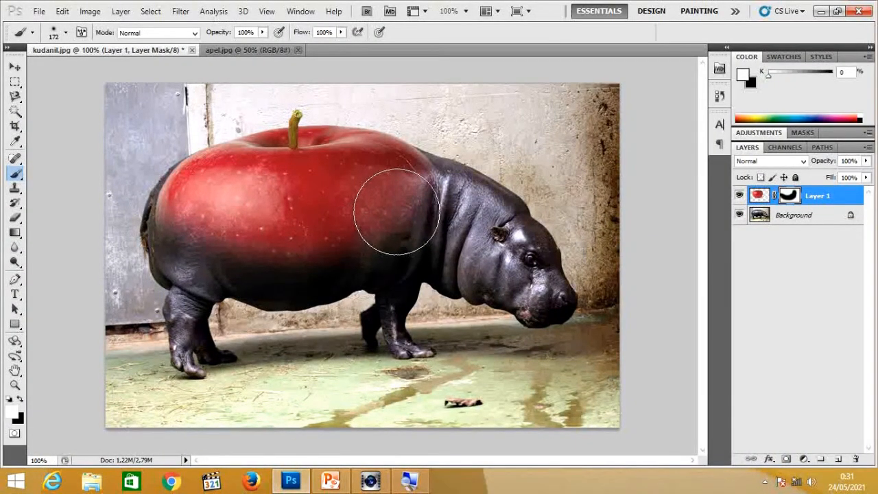
{"action": "mouse_move", "coordinate": [398, 205]}
{"action": "left_mouse_down"}
{"action": "mouse_move", "coordinate": [318, 237]}
{"action": "mouse_move", "coordinate": [254, 230]}
{"action": "mouse_move", "coordinate": [278, 237]}
{"action": "mouse_move", "coordinate": [396, 219]}
{"action": "mouse_move", "coordinate": [271, 259]}
{"action": "mouse_move", "coordinate": [193, 220]}
{"action": "mouse_move", "coordinate": [211, 259]}
{"action": "mouse_move", "coordinate": [273, 290]}
{"action": "mouse_move", "coordinate": [369, 280]}
{"action": "mouse_move", "coordinate": [400, 250]}
{"action": "mouse_move", "coordinate": [416, 205]}
{"action": "mouse_move", "coordinate": [346, 309]}
{"action": "mouse_move", "coordinate": [258, 290]}
{"action": "mouse_move", "coordinate": [366, 264]}
{"action": "mouse_move", "coordinate": [392, 240]}
{"action": "mouse_move", "coordinate": [433, 247]}
{"action": "mouse_move", "coordinate": [406, 236]}
{"action": "mouse_move", "coordinate": [362, 273]}
{"action": "mouse_move", "coordinate": [187, 340]}
{"action": "left_mouse_up"}
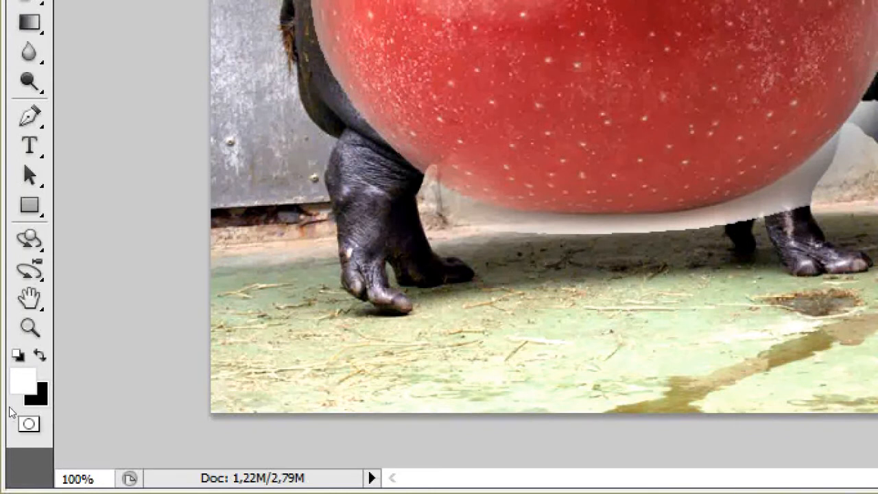
Return the foreground to black and paint on the mask along the apple's underside to hide the white shadow again
{"action": "key", "text": "x"}
{"action": "left_click", "coordinate": [22, 420]}
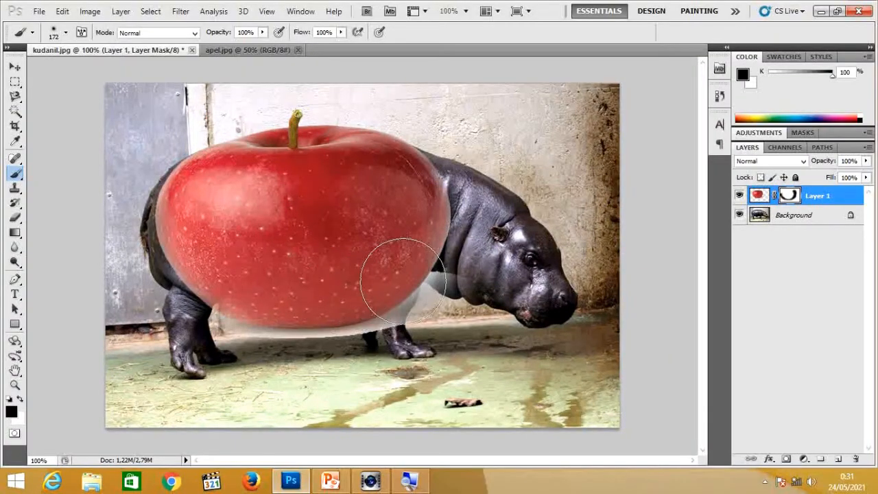
{"action": "mouse_move", "coordinate": [440, 282]}
{"action": "left_mouse_down"}
{"action": "mouse_move", "coordinate": [459, 265]}
{"action": "mouse_move", "coordinate": [409, 332]}
{"action": "mouse_move", "coordinate": [319, 362]}
{"action": "mouse_move", "coordinate": [227, 343]}
{"action": "left_mouse_up"}
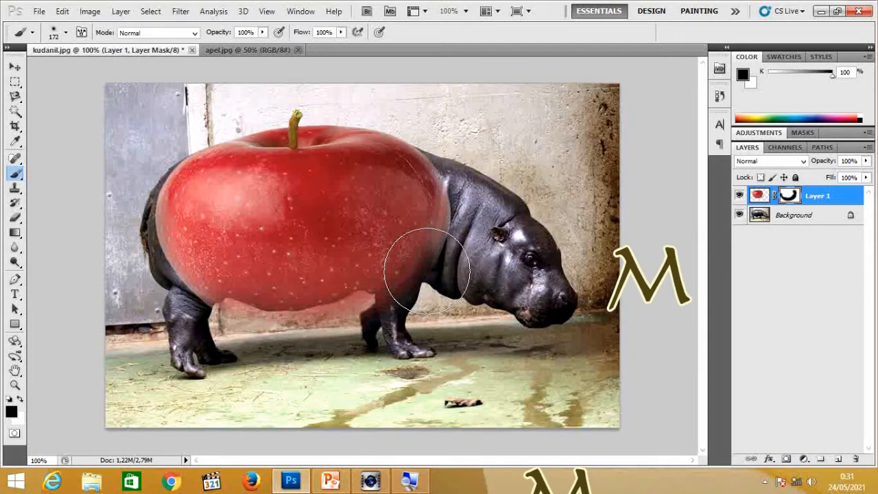
Resize the brush up to 500 px and down to 300 px, ending at 400 px
{"action": "key", "text": "bracketright"}
{"action": "key", "text": "bracketright"}
{"action": "key", "text": "bracketright"}
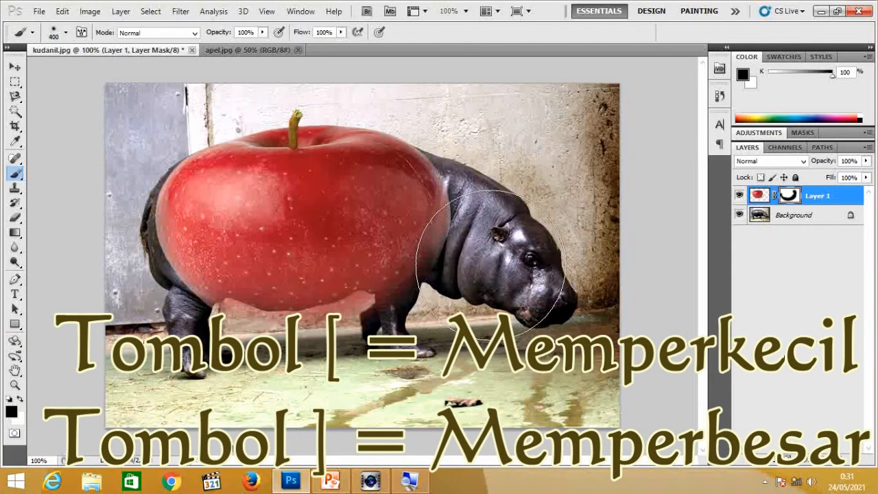
{"action": "key", "text": "bracketright"}
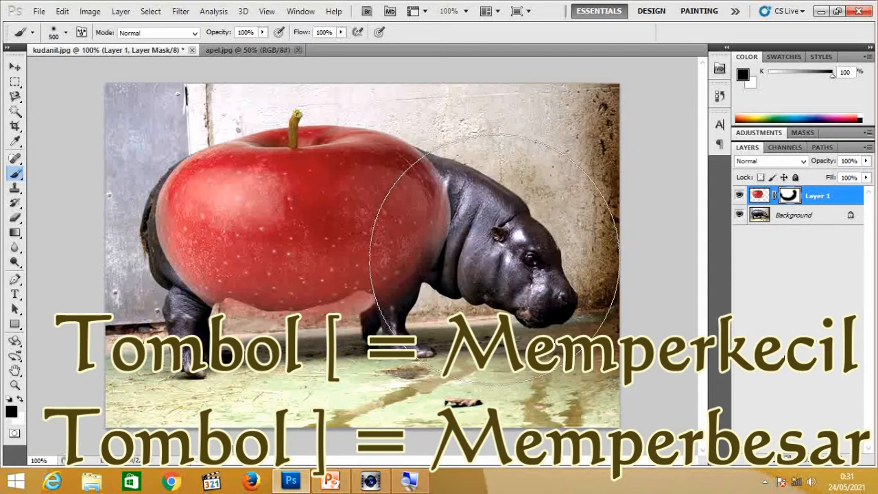
{"action": "key", "text": "bracketleft"}
{"action": "key", "text": "bracketleft"}
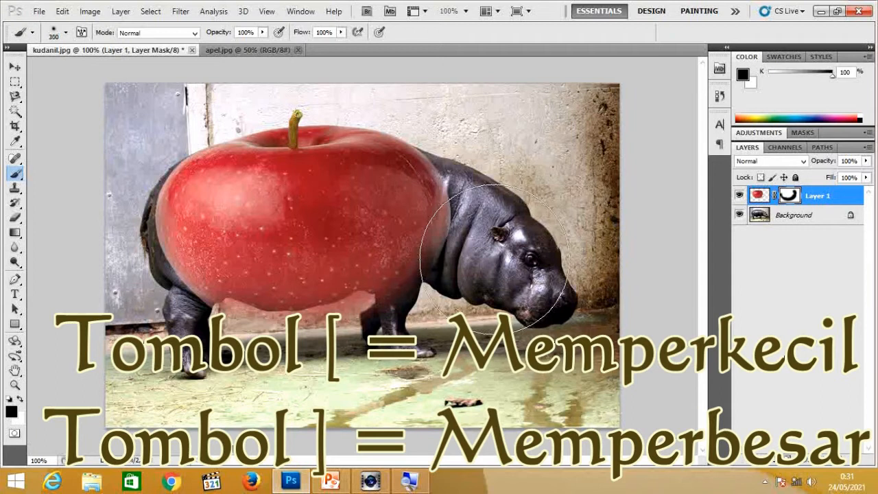
{"action": "key", "text": "bracketright"}
{"action": "key", "text": "bracketright"}
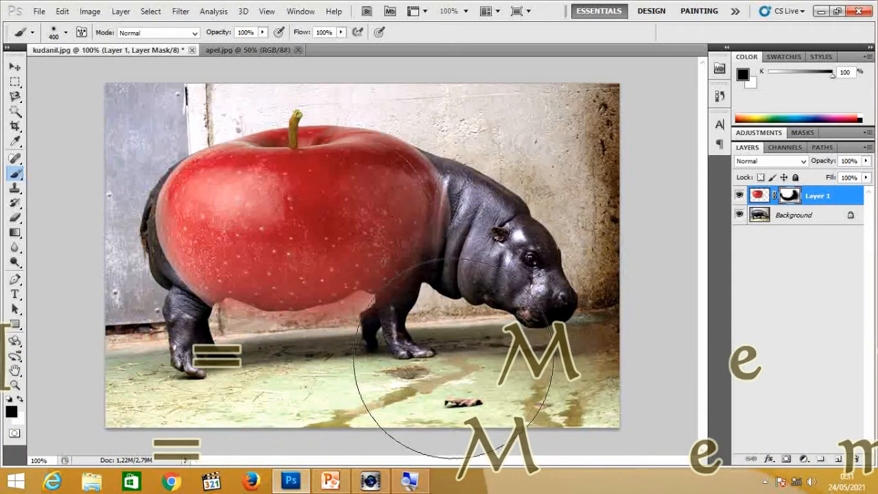
Reduce the brush and paint black on the mask over the apple's lower part to reveal the hippo's belly and front leg
{"action": "key", "text": "bracketleft"}
{"action": "key", "text": "bracketleft"}
{"action": "key", "text": "bracketleft"}
{"action": "mouse_move", "coordinate": [369, 324]}
{"action": "left_mouse_down"}
{"action": "mouse_move", "coordinate": [220, 323]}
{"action": "mouse_move", "coordinate": [130, 278]}
{"action": "mouse_move", "coordinate": [187, 304]}
{"action": "mouse_move", "coordinate": [368, 301]}
{"action": "mouse_move", "coordinate": [458, 274]}
{"action": "mouse_move", "coordinate": [490, 239]}
{"action": "left_mouse_up"}
Shrink the brush to 125 px and 100 px and mask the apple's edge near the hippo's rump and lower flank
{"action": "key", "text": "bracketleft"}
{"action": "key", "text": "bracketleft"}
{"action": "key", "text": "bracketleft"}
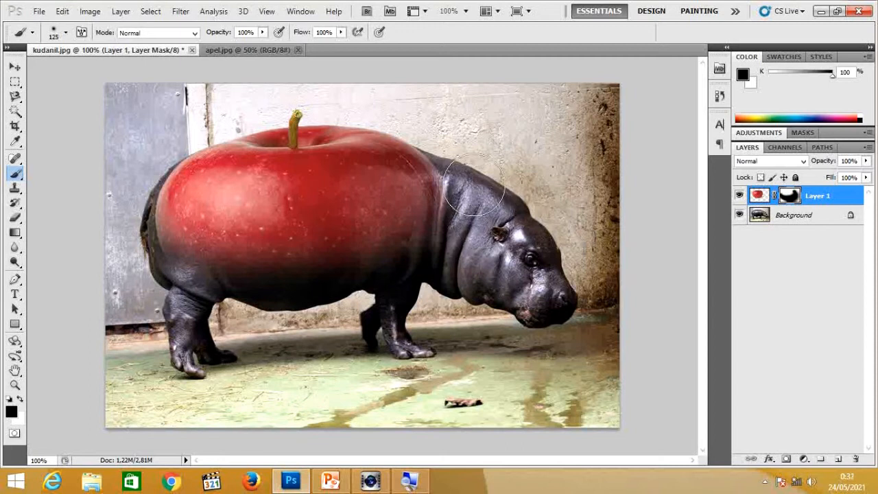
{"action": "mouse_move", "coordinate": [149, 204]}
{"action": "left_mouse_down"}
{"action": "mouse_move", "coordinate": [133, 188]}
{"action": "mouse_move", "coordinate": [126, 239]}
{"action": "mouse_move", "coordinate": [129, 190]}
{"action": "left_mouse_up"}
{"action": "key", "text": "bracketleft"}
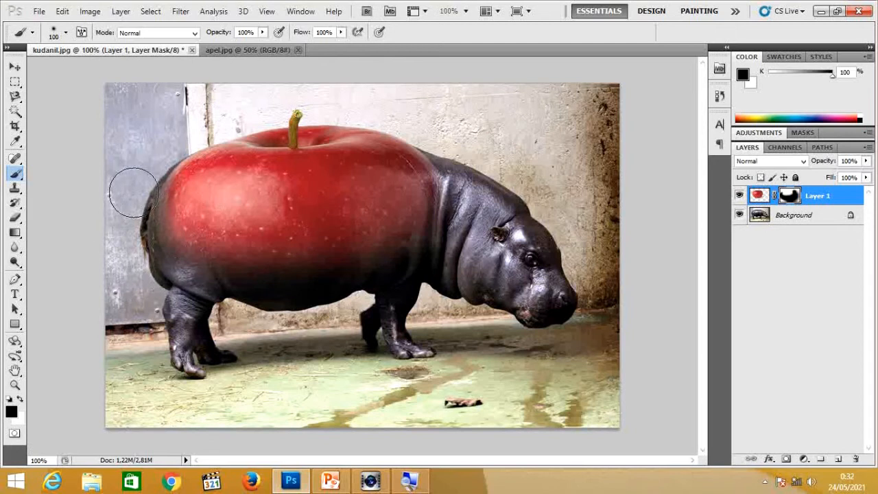
{"action": "mouse_move", "coordinate": [122, 261]}
{"action": "left_mouse_down"}
{"action": "mouse_move", "coordinate": [163, 276]}
{"action": "mouse_move", "coordinate": [150, 262]}
{"action": "mouse_move", "coordinate": [196, 306]}
{"action": "mouse_move", "coordinate": [225, 313]}
{"action": "mouse_move", "coordinate": [180, 263]}
{"action": "mouse_move", "coordinate": [225, 281]}
{"action": "mouse_move", "coordinate": [354, 305]}
{"action": "mouse_move", "coordinate": [455, 268]}
{"action": "left_mouse_up"}
Enlarge the brush to 300 px and 400 px and fade the apple's lower part into the hippo's belly
{"action": "key", "text": "bracketright"}
{"action": "key", "text": "bracketright"}
{"action": "key", "text": "bracketright"}
{"action": "key", "text": "bracketright"}
{"action": "key", "text": "bracketright"}
{"action": "key", "text": "bracketright"}
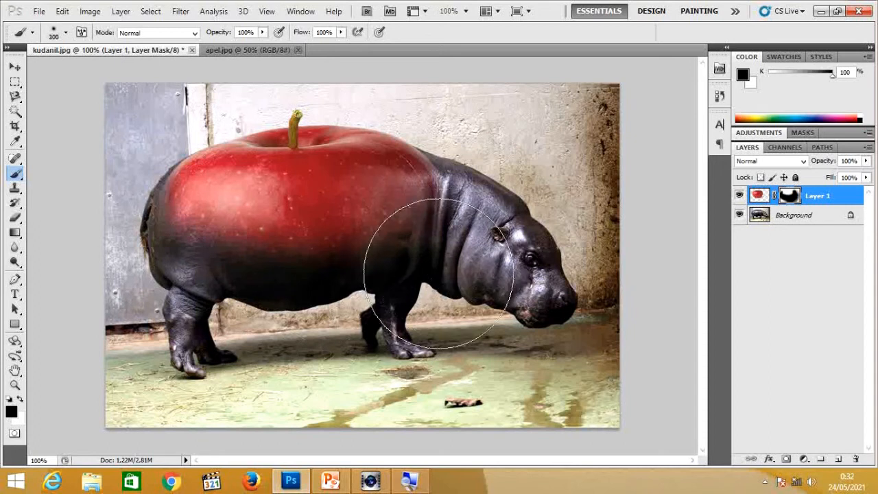
{"action": "key", "text": "bracketright"}
{"action": "mouse_move", "coordinate": [324, 304]}
{"action": "left_mouse_down"}
{"action": "mouse_move", "coordinate": [304, 318]}
{"action": "mouse_move", "coordinate": [182, 310]}
{"action": "mouse_move", "coordinate": [171, 321]}
{"action": "left_mouse_up"}
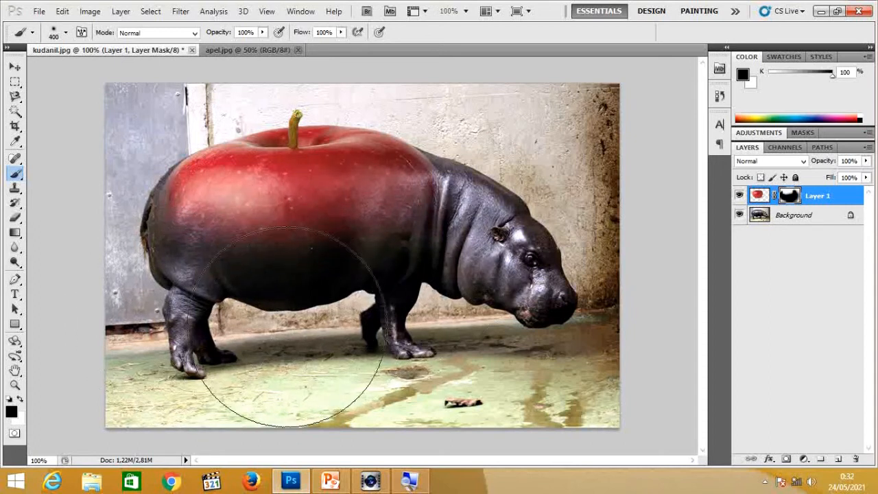
Reduce the brush gradually to 70 px and soften the apple's mask edges at the hippo's shoulder and rump
{"action": "key", "text": "bracketleft"}
{"action": "key", "text": "bracketleft"}
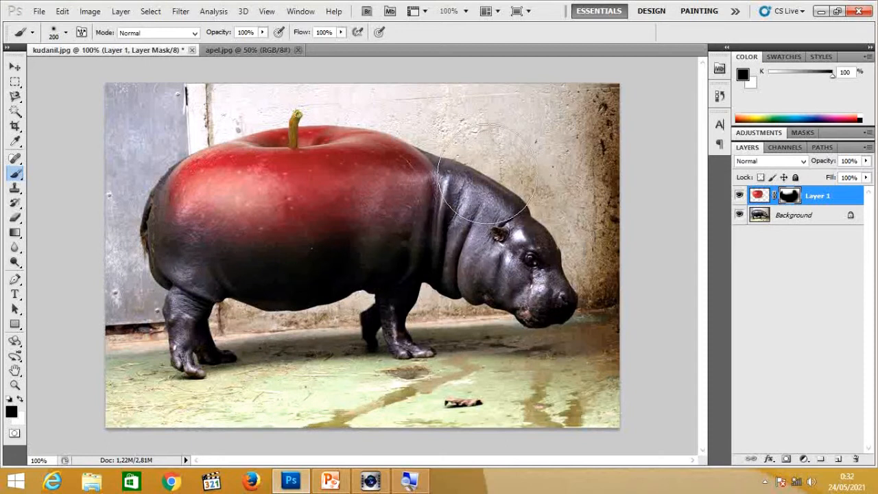
{"action": "key", "text": "bracketleft"}
{"action": "key", "text": "bracketleft"}
{"action": "key", "text": "bracketleft"}
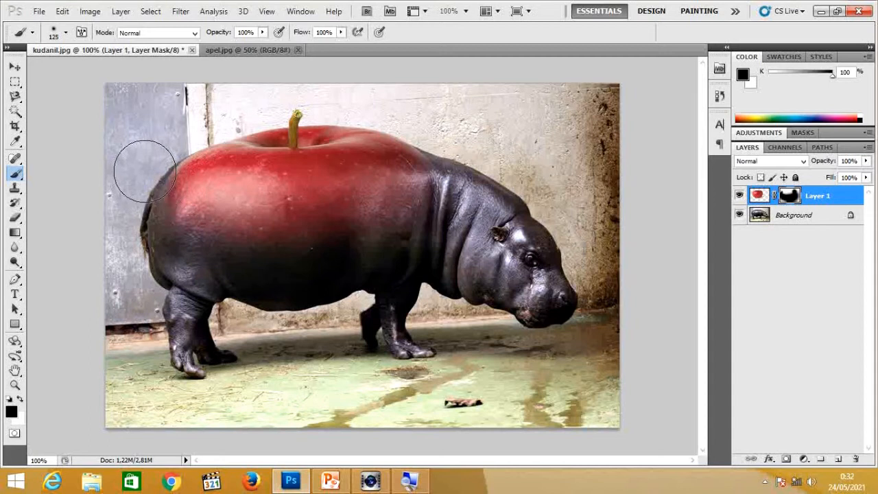
{"action": "key", "text": "bracketleft"}
{"action": "key", "text": "bracketleft"}
{"action": "key", "text": "bracketleft"}
{"action": "key", "text": "bracketleft"}
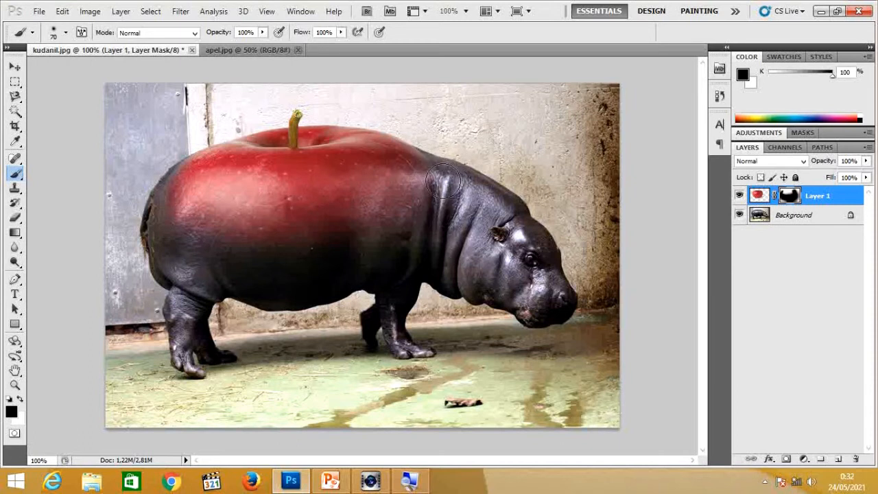
Enlarge the brush to 400 px and fade the apple's sides and bottom further into the hippo's skin on the mask
{"action": "key", "text": "bracketright"}
{"action": "key", "text": "bracketright"}
{"action": "key", "text": "bracketright"}
{"action": "key", "text": "bracketright"}
{"action": "key", "text": "bracketright"}
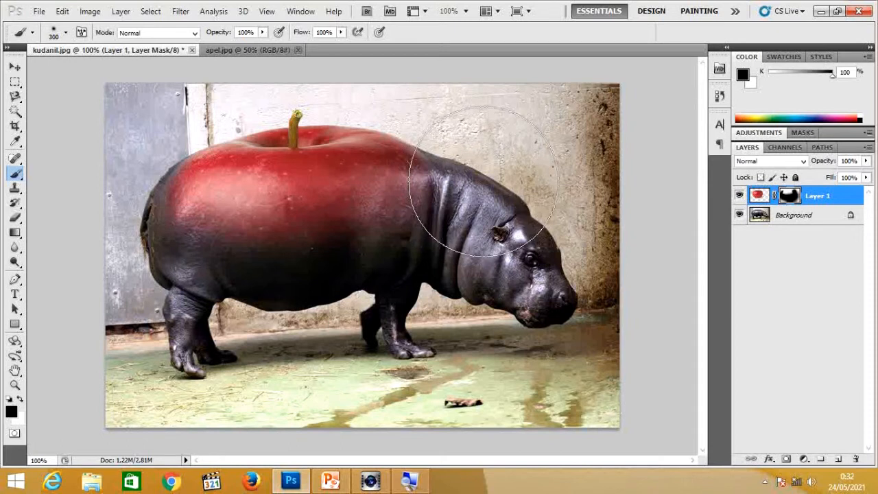
{"action": "key", "text": "bracketright"}
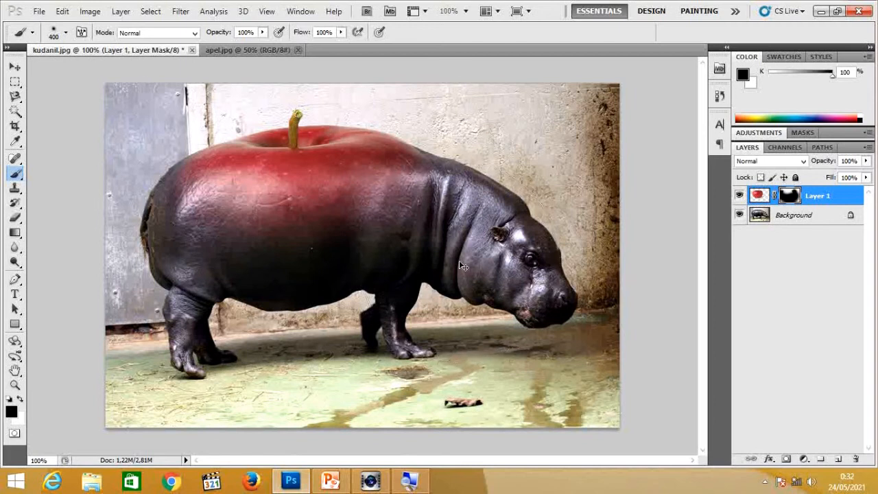
Shrink the brush to 175 px and fade the apple's lower part further into the hippo's flank on the mask
{"action": "scroll", "coordinate": [365, 252], "scroll_direction": "up", "scroll_amount": 1}
{"action": "left_click", "coordinate": [14, 66]}
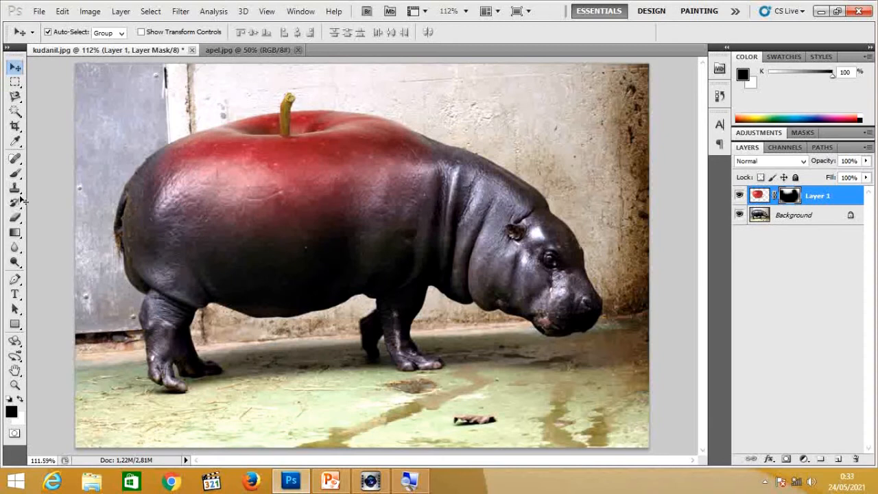
{"action": "left_click", "coordinate": [17, 175]}
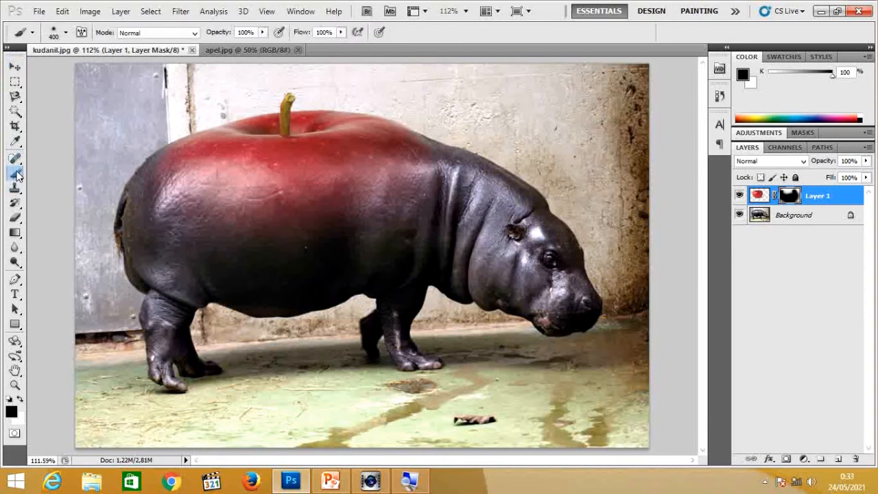
{"action": "key", "text": "bracketleft"}
{"action": "key", "text": "bracketleft"}
{"action": "key", "text": "bracketleft"}
{"action": "key", "text": "bracketleft"}
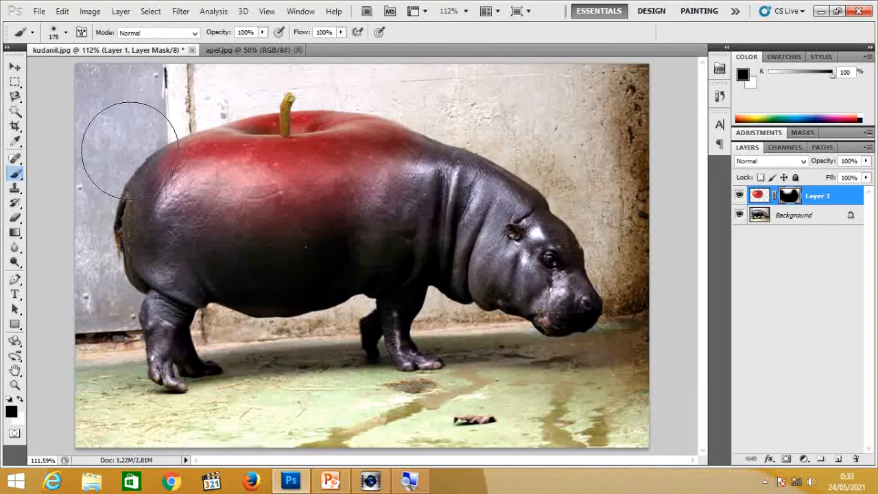
{"action": "mouse_move", "coordinate": [453, 244]}
{"action": "left_mouse_down"}
{"action": "mouse_move", "coordinate": [412, 237]}
{"action": "mouse_move", "coordinate": [205, 253]}
{"action": "left_mouse_up"}
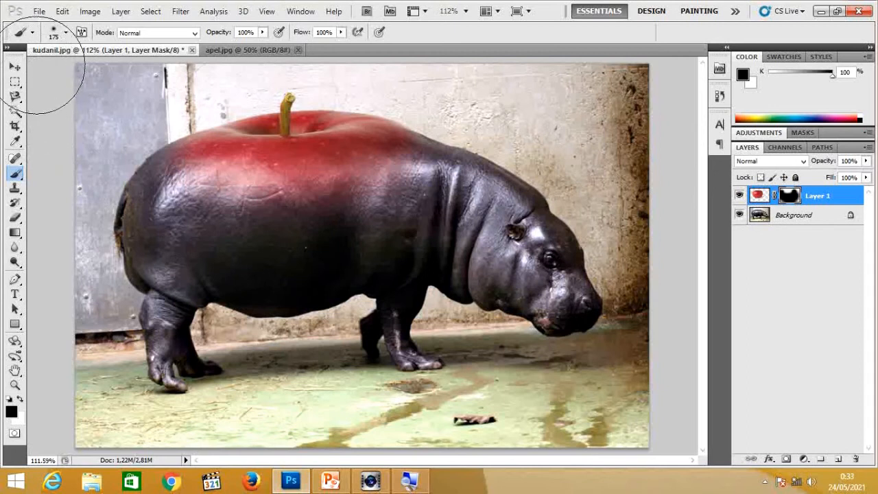
{"action": "key", "text": "v"}
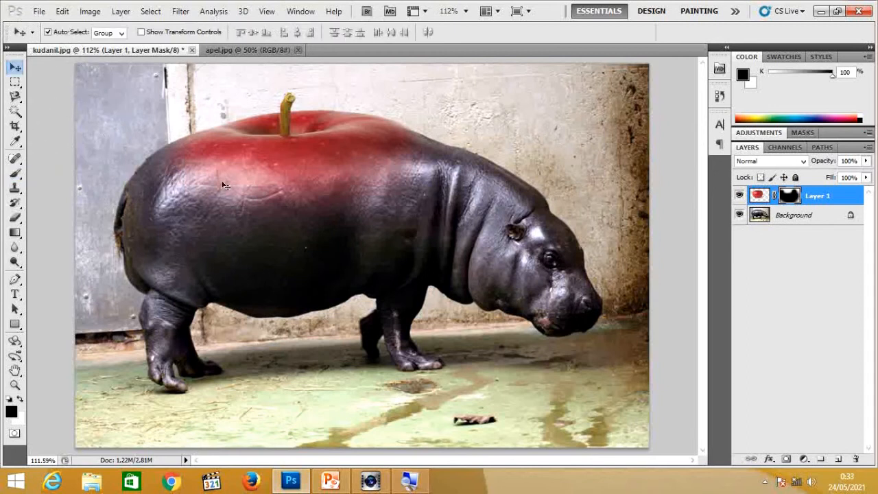
Close the hippo composite kudanil.jpg and the apple photo apel.jpg
{"action": "left_click", "coordinate": [192, 50]}
{"action": "left_click", "coordinate": [439, 190]}
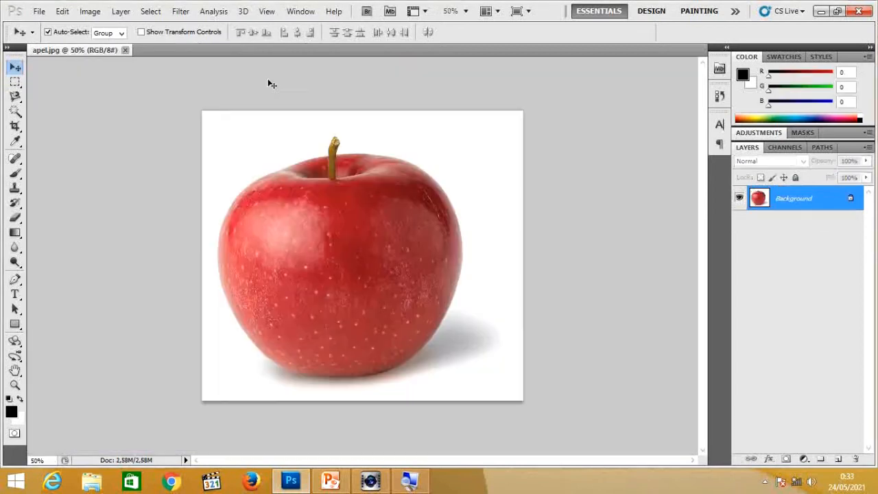
{"action": "left_click", "coordinate": [125, 50]}
Open the apple photo apel from the Latihan 1 folder
{"action": "left_click", "coordinate": [39, 11]}
{"action": "left_click", "coordinate": [54, 36]}
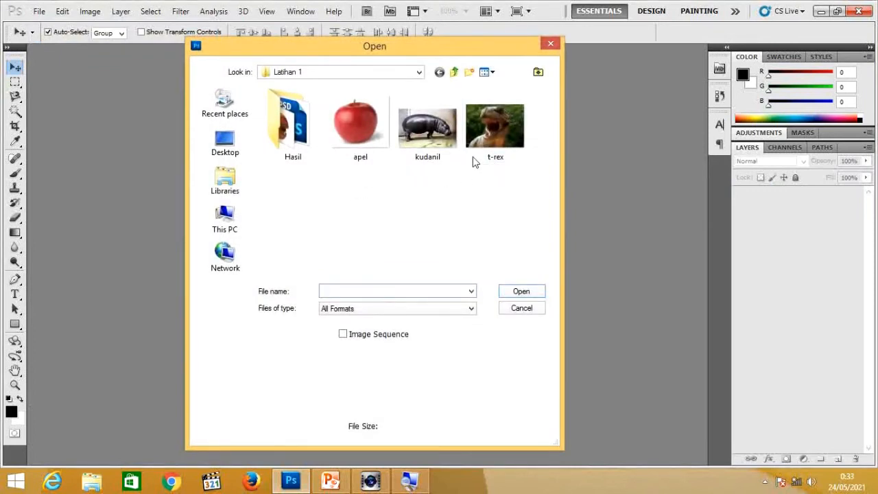
{"action": "left_click", "coordinate": [360, 155]}
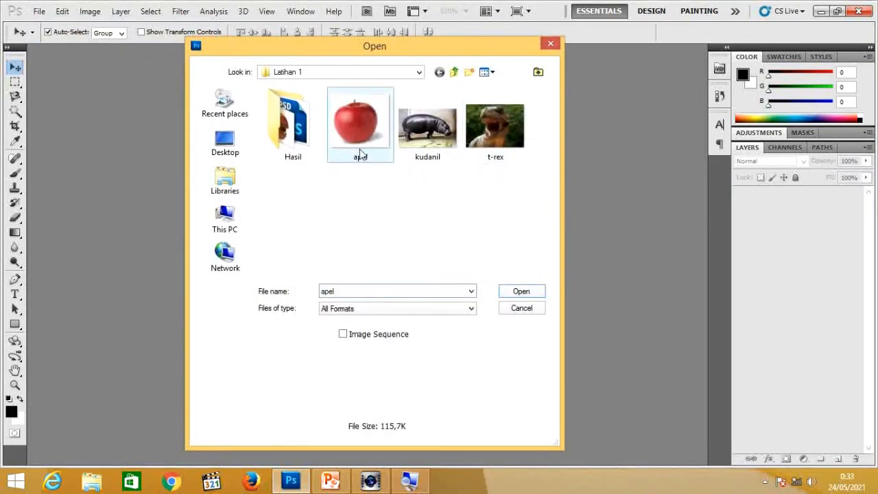
{"action": "left_click", "coordinate": [522, 292]}
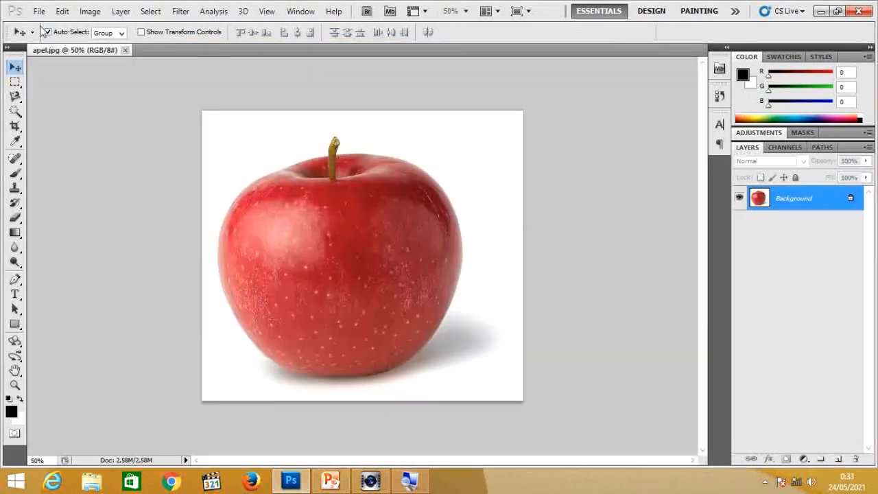
Open the t-rex photo from the Latihan 1 folder alongside the apple photo
{"action": "left_click", "coordinate": [39, 11]}
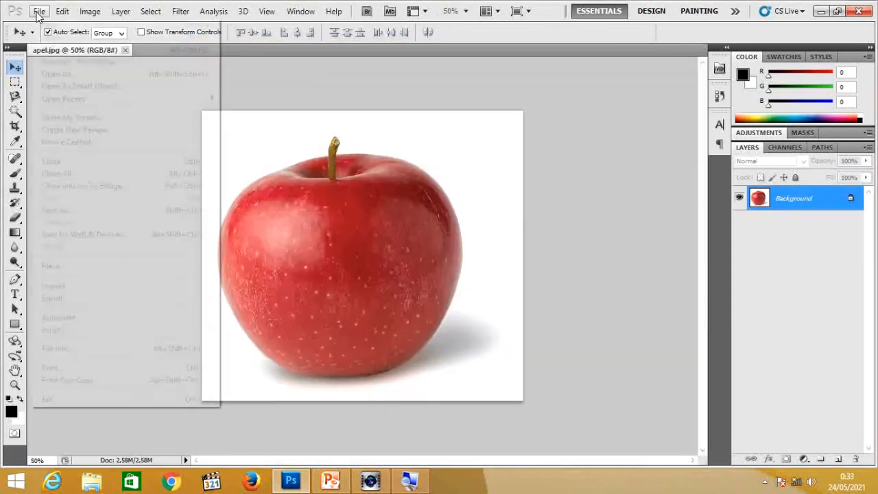
{"action": "left_click", "coordinate": [52, 35]}
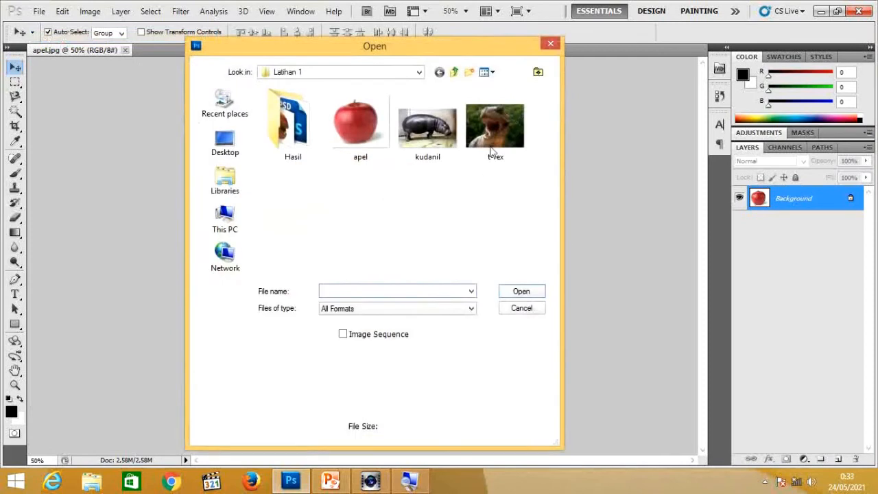
{"action": "left_click", "coordinate": [500, 157]}
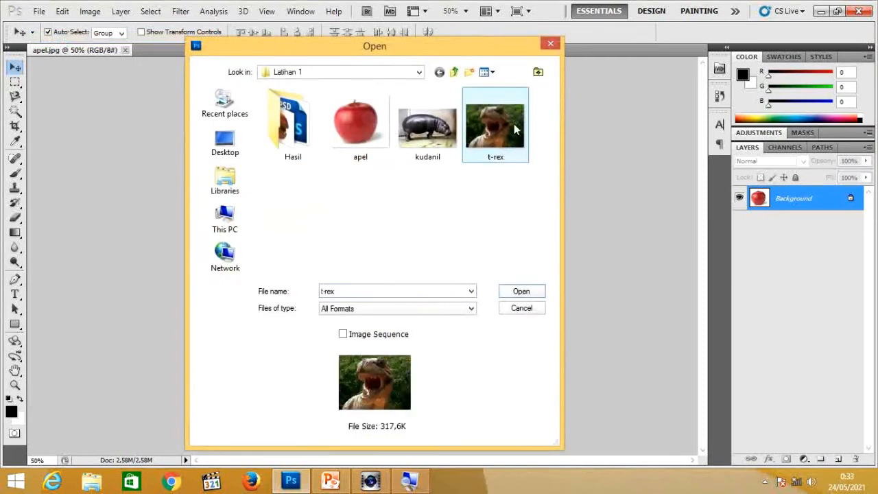
{"action": "left_click", "coordinate": [514, 294]}
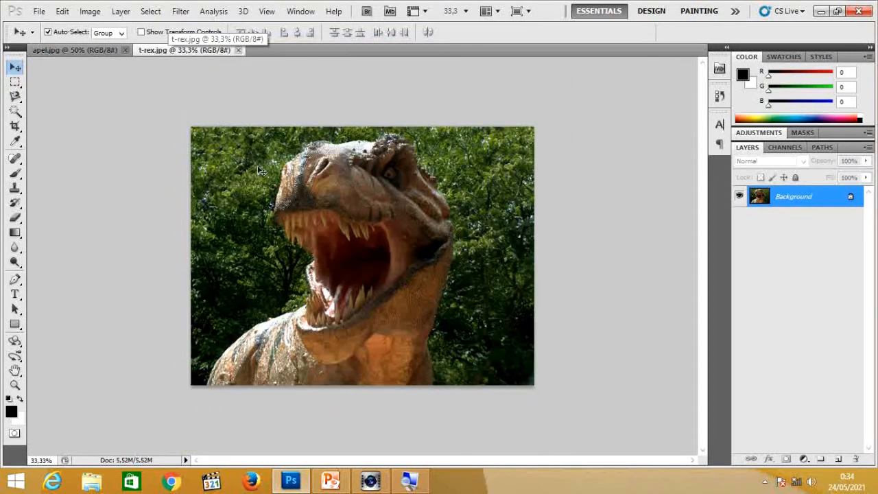
Copy the whole T-rex photo into the apple document as a new layer above the apple
{"action": "left_click", "coordinate": [94, 52]}
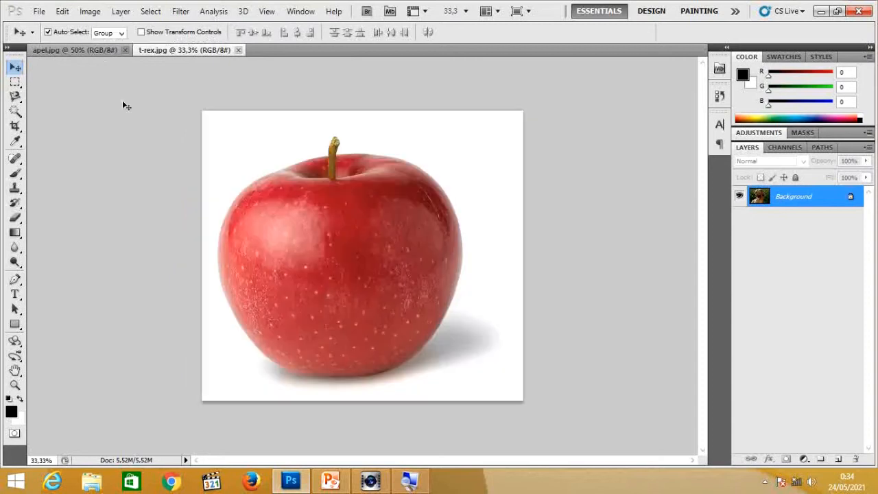
{"action": "left_click", "coordinate": [193, 51]}
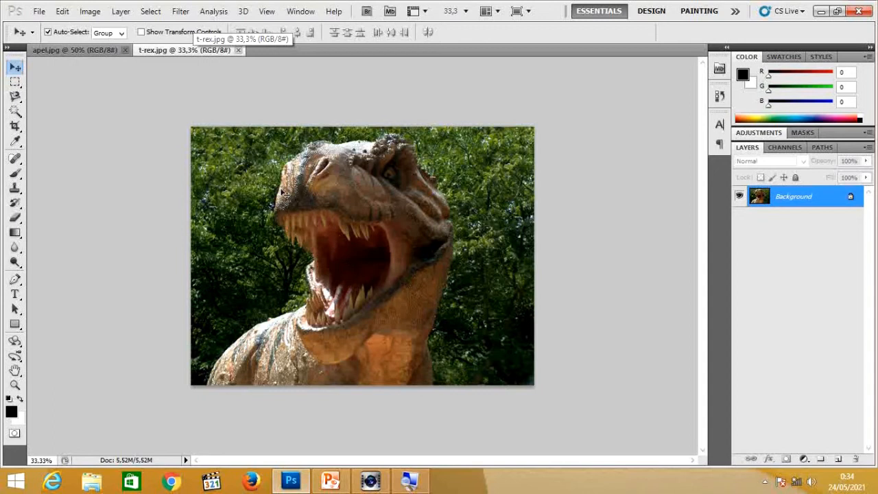
{"action": "left_click", "coordinate": [90, 52]}
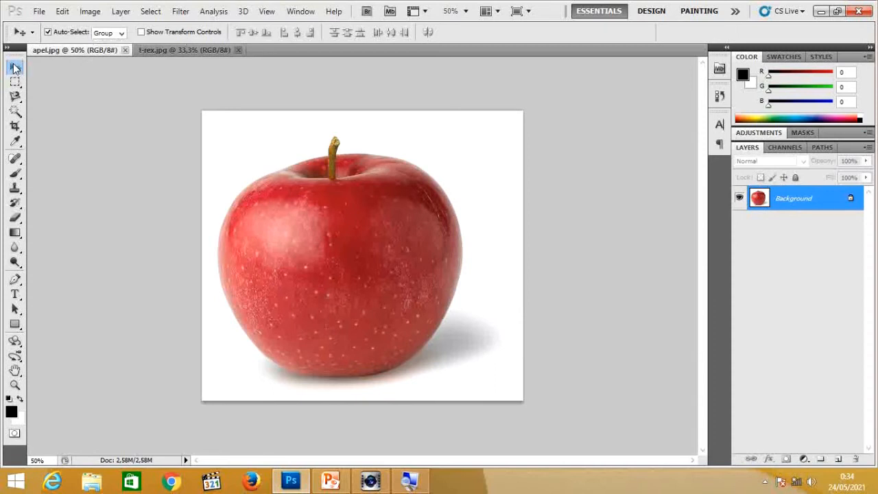
{"action": "left_click", "coordinate": [158, 51]}
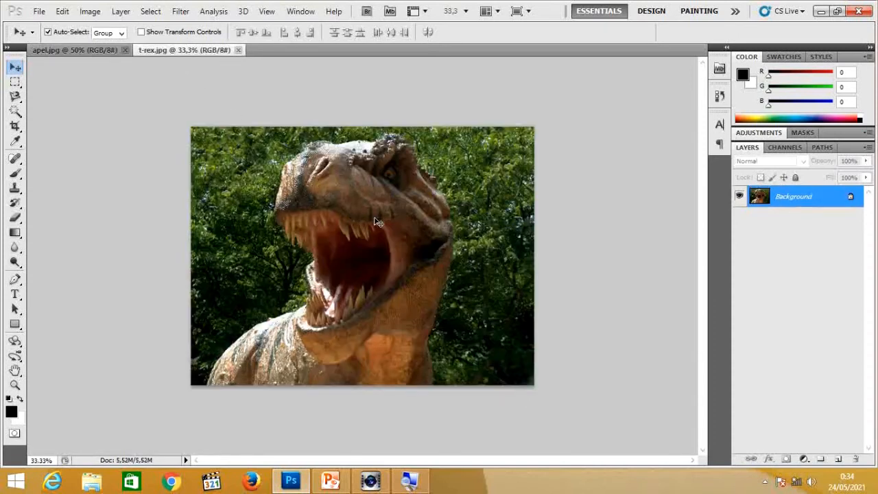
{"action": "left_click", "coordinate": [85, 52]}
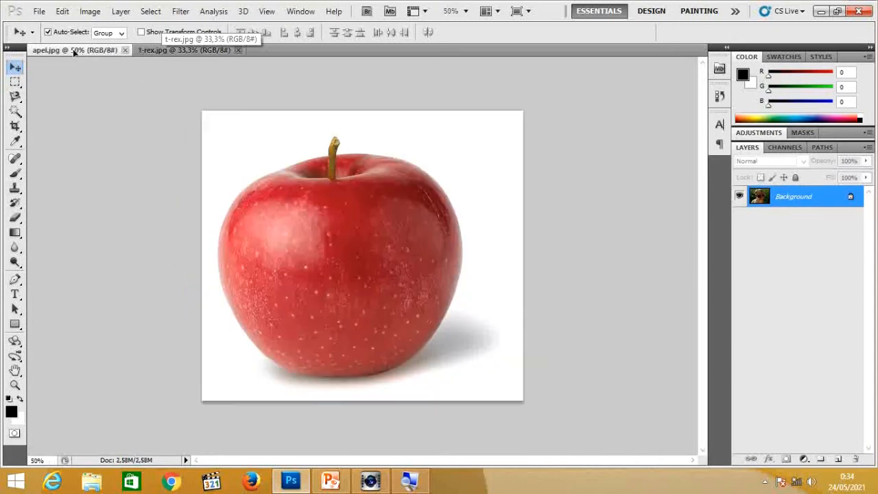
{"action": "left_click_drag", "start_coordinate": [334, 177], "coordinate": [386, 233]}
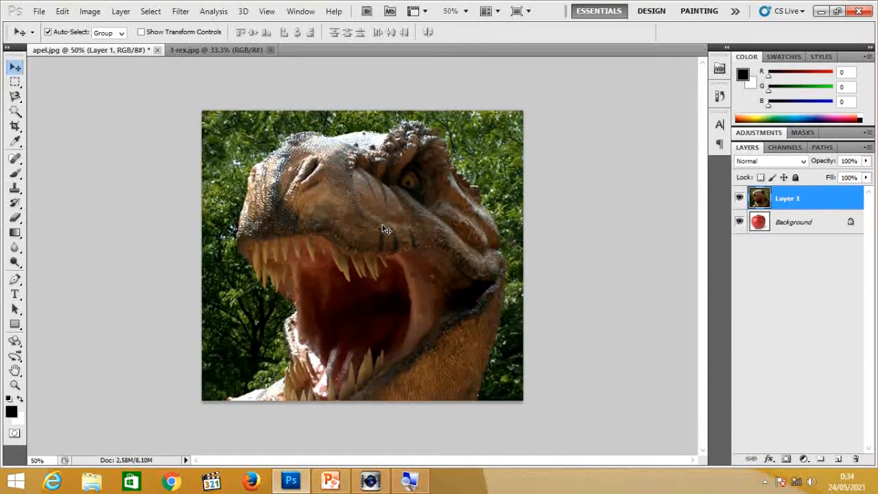
Free-transform the T-rex layer over the apple to about 49.75% width and 43.95% height
{"action": "key", "text": "ctrl+t"}
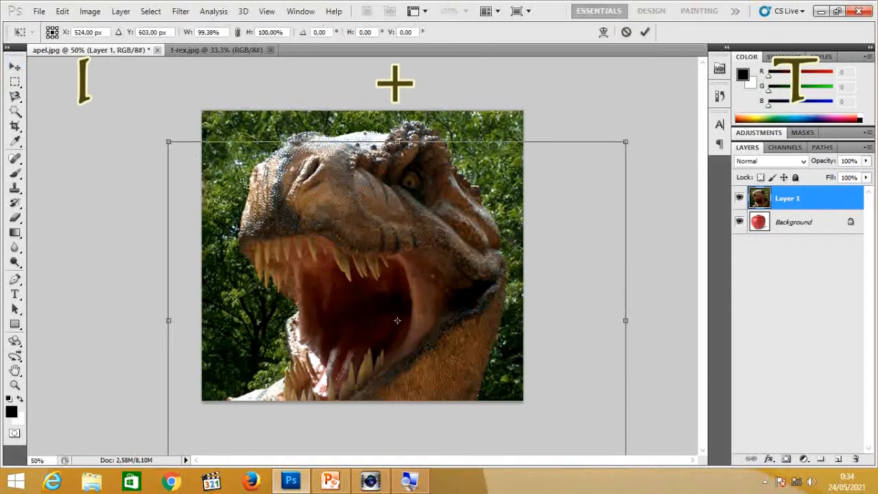
{"action": "left_click_drag", "start_coordinate": [113, 111], "coordinate": [284, 212]}
{"action": "left_click_drag", "start_coordinate": [407, 295], "coordinate": [325, 196]}
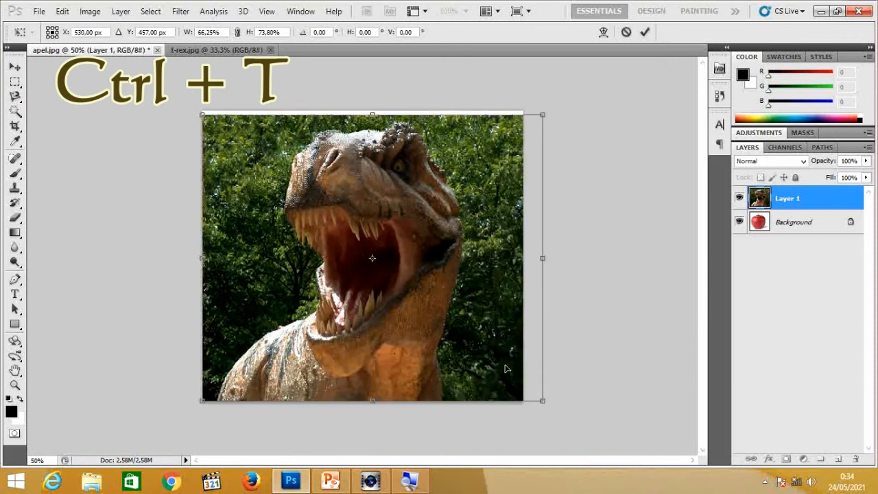
{"action": "left_click_drag", "start_coordinate": [539, 398], "coordinate": [458, 273]}
{"action": "left_click_drag", "start_coordinate": [403, 218], "coordinate": [441, 282]}
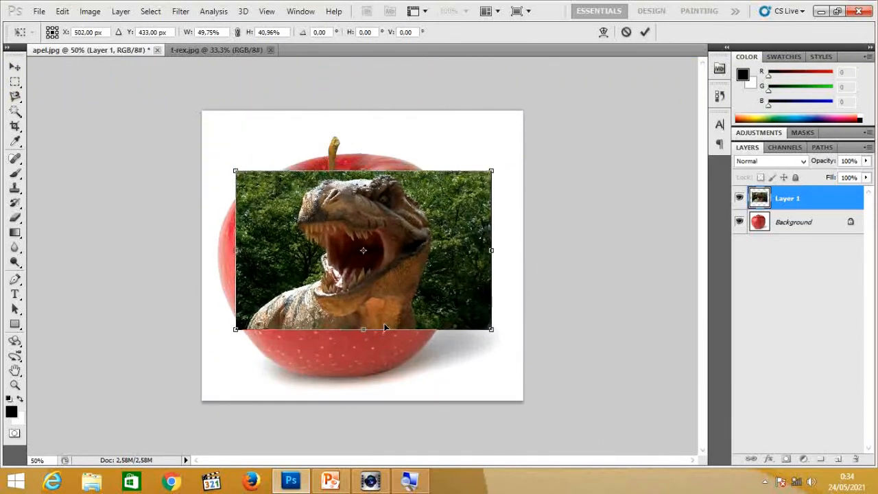
{"action": "left_click_drag", "start_coordinate": [362, 330], "coordinate": [362, 341]}
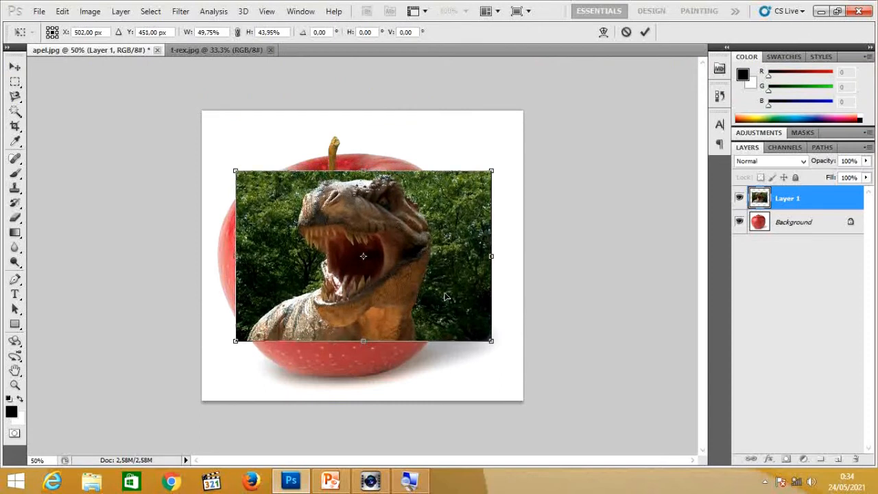
Flip the T-rex layer horizontally, apply the transform and place the head over the right part of the apple
{"action": "left_click_drag", "start_coordinate": [414, 240], "coordinate": [387, 233]}
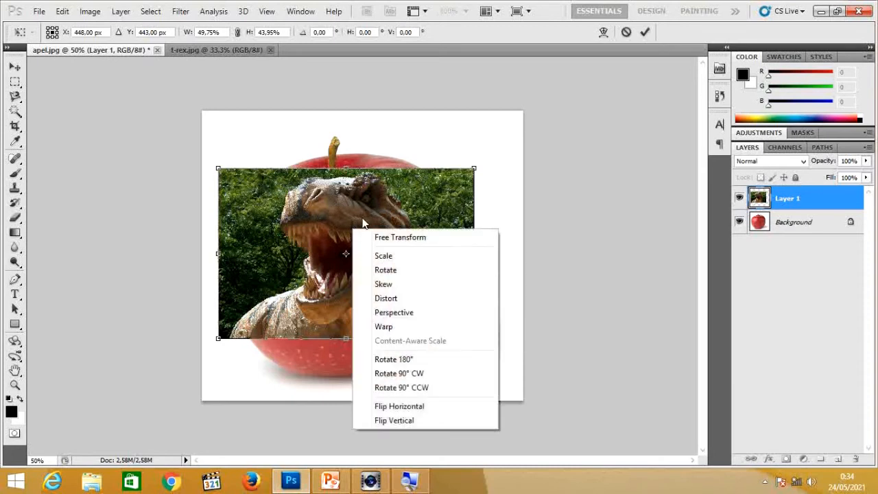
{"action": "left_click", "coordinate": [413, 408]}
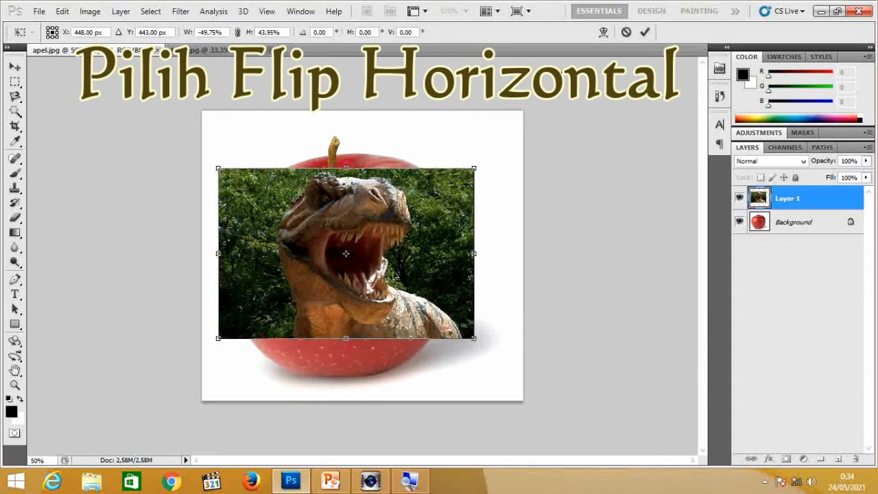
{"action": "mouse_move", "coordinate": [378, 247]}
{"action": "left_mouse_down"}
{"action": "mouse_move", "coordinate": [444, 250]}
{"action": "mouse_move", "coordinate": [391, 247]}
{"action": "left_mouse_up"}
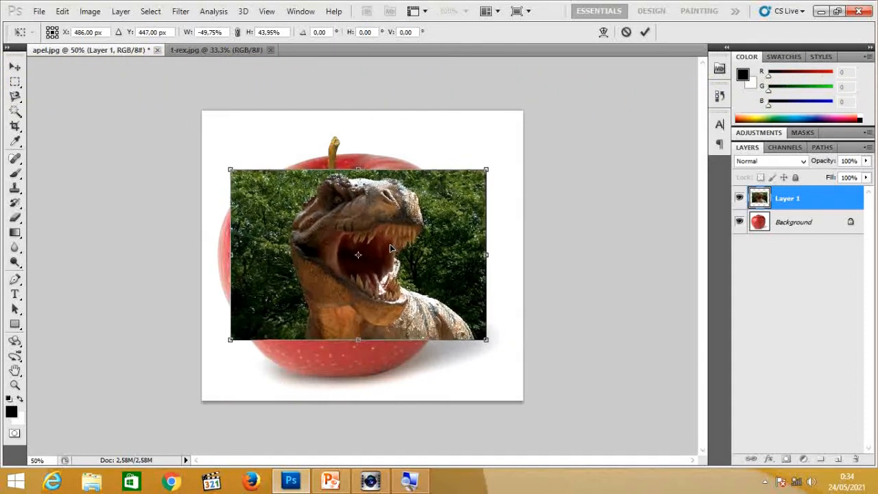
{"action": "key", "text": "Return"}
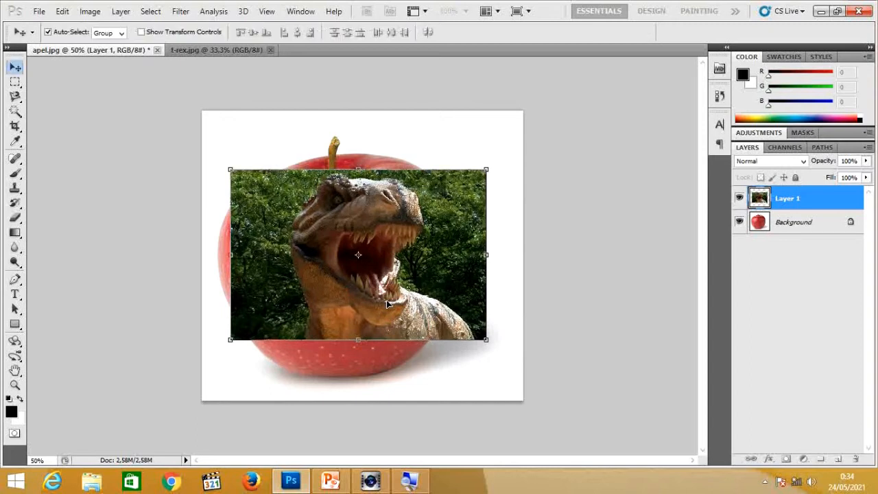
{"action": "left_click_drag", "start_coordinate": [376, 237], "coordinate": [406, 251]}
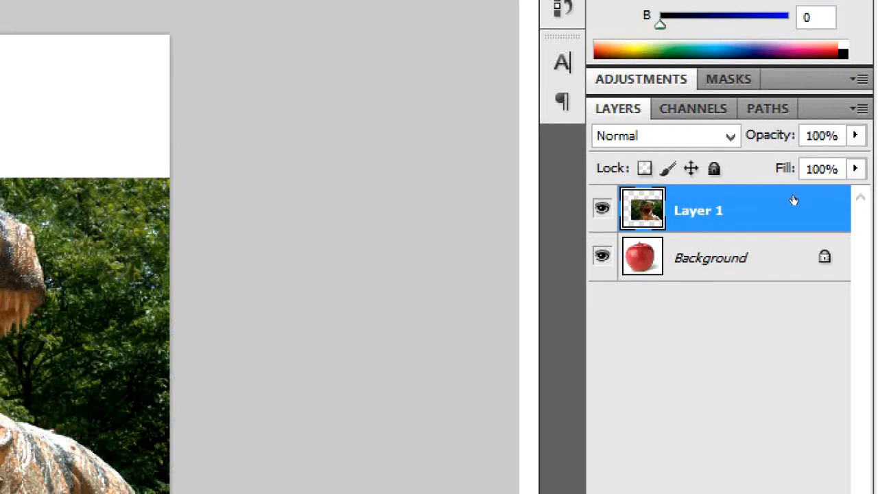
Lower the T-rex layer's opacity to 68% and add a layer mask to it
{"action": "left_click", "coordinate": [855, 135]}
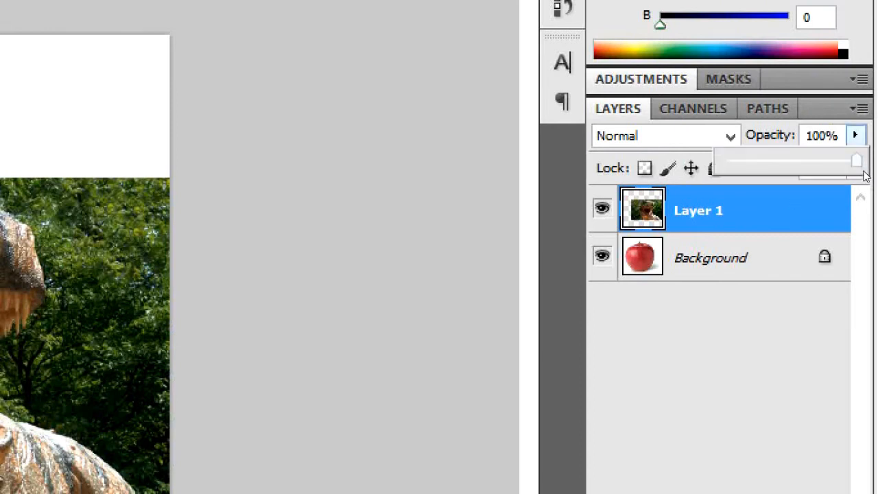
{"action": "left_click_drag", "start_coordinate": [868, 180], "coordinate": [847, 179]}
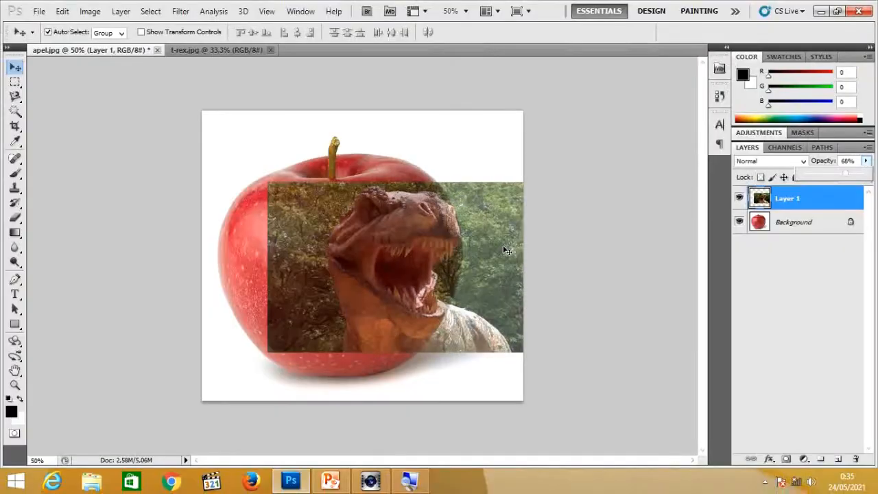
{"action": "left_click", "coordinate": [789, 204]}
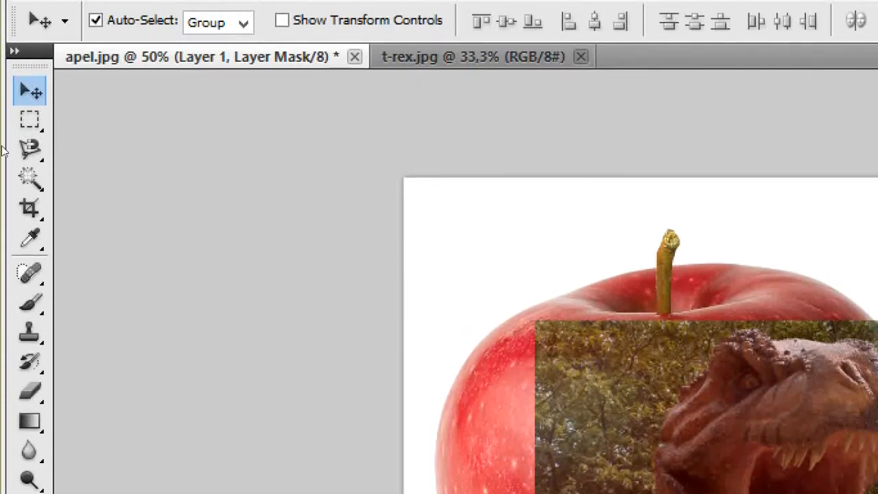
Enlarge the brush to 250 px and paint black on the mask to hide the T-rex photo's left and right edges
{"action": "key", "text": "j"}
{"action": "key", "text": "b"}
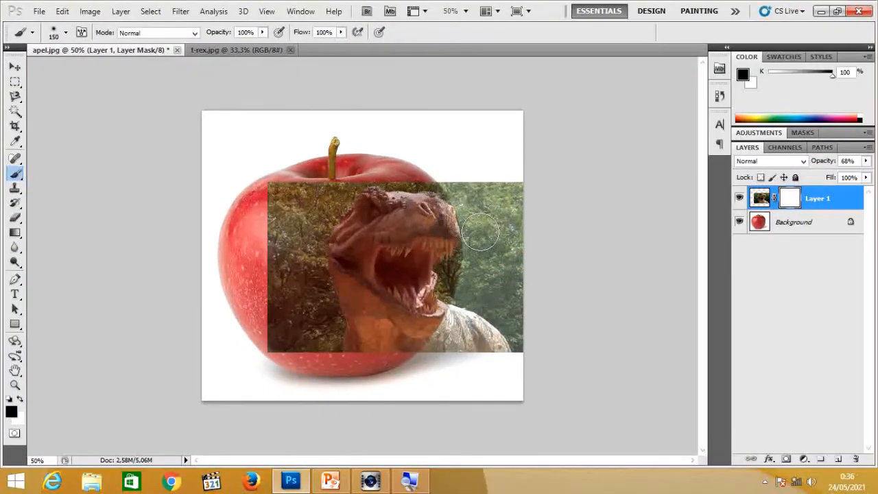
{"action": "left_click", "coordinate": [834, 336]}
{"action": "mouse_move", "coordinate": [495, 196]}
{"action": "left_mouse_down"}
{"action": "mouse_move", "coordinate": [518, 280]}
{"action": "mouse_move", "coordinate": [522, 185]}
{"action": "mouse_move", "coordinate": [527, 268]}
{"action": "mouse_move", "coordinate": [508, 372]}
{"action": "mouse_move", "coordinate": [510, 206]}
{"action": "left_mouse_up"}
{"action": "key", "text": "bracketright"}
{"action": "key", "text": "bracketright"}
{"action": "key", "text": "bracketright"}
{"action": "mouse_move", "coordinate": [469, 416]}
{"action": "left_mouse_down"}
{"action": "mouse_move", "coordinate": [301, 366]}
{"action": "mouse_move", "coordinate": [233, 253]}
{"action": "mouse_move", "coordinate": [243, 189]}
{"action": "mouse_move", "coordinate": [269, 161]}
{"action": "mouse_move", "coordinate": [236, 318]}
{"action": "mouse_move", "coordinate": [267, 216]}
{"action": "mouse_move", "coordinate": [254, 301]}
{"action": "mouse_move", "coordinate": [266, 346]}
{"action": "mouse_move", "coordinate": [269, 304]}
{"action": "left_mouse_up"}
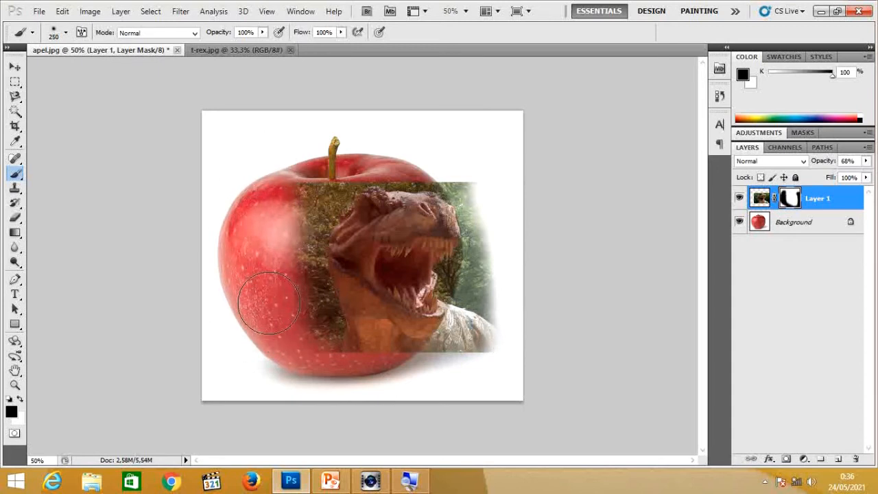
Reduce the brush size and paint black on the T-rex layer's mask to hide the neck and body below the lower jaw
{"action": "key", "text": "ctrl+plus"}
{"action": "key", "text": "ctrl+plus"}
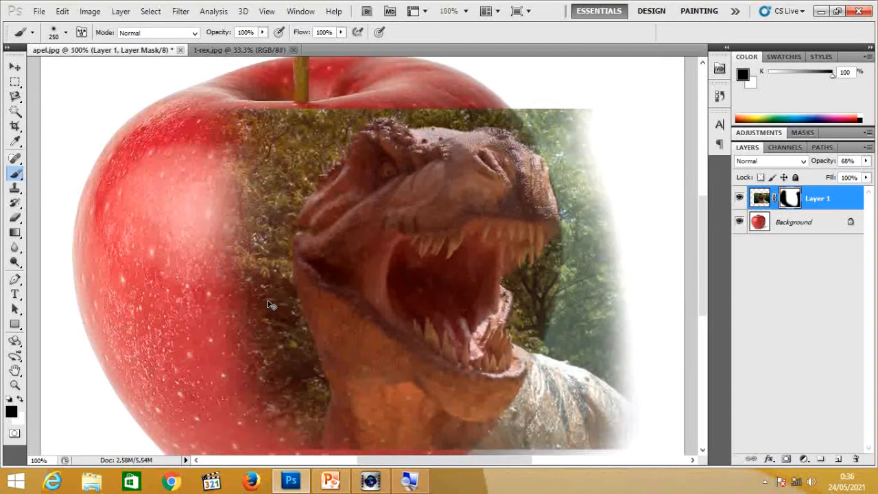
{"action": "mouse_move", "coordinate": [372, 337]}
{"action": "left_mouse_down"}
{"action": "mouse_move", "coordinate": [370, 323]}
{"action": "mouse_move", "coordinate": [334, 286]}
{"action": "left_mouse_up"}
{"action": "key", "text": "bracketleft"}
{"action": "key", "text": "bracketleft"}
{"action": "key", "text": "bracketleft"}
{"action": "key", "text": "bracketleft"}
{"action": "mouse_move", "coordinate": [550, 212]}
{"action": "left_mouse_down"}
{"action": "mouse_move", "coordinate": [512, 390]}
{"action": "mouse_move", "coordinate": [520, 334]}
{"action": "mouse_move", "coordinate": [475, 390]}
{"action": "mouse_move", "coordinate": [494, 359]}
{"action": "mouse_move", "coordinate": [465, 384]}
{"action": "mouse_move", "coordinate": [400, 395]}
{"action": "mouse_move", "coordinate": [200, 352]}
{"action": "mouse_move", "coordinate": [160, 236]}
{"action": "mouse_move", "coordinate": [205, 305]}
{"action": "mouse_move", "coordinate": [268, 344]}
{"action": "mouse_move", "coordinate": [247, 295]}
{"action": "mouse_move", "coordinate": [315, 339]}
{"action": "mouse_move", "coordinate": [420, 373]}
{"action": "mouse_move", "coordinate": [292, 321]}
{"action": "mouse_move", "coordinate": [204, 263]}
{"action": "left_mouse_up"}
With an 80 px brush, paint out the T-rex's upper head and surrounding trees on the mask, leaving only the toothed mouth
{"action": "key", "text": "bracketleft"}
{"action": "key", "text": "bracketleft"}
{"action": "key", "text": "bracketleft"}
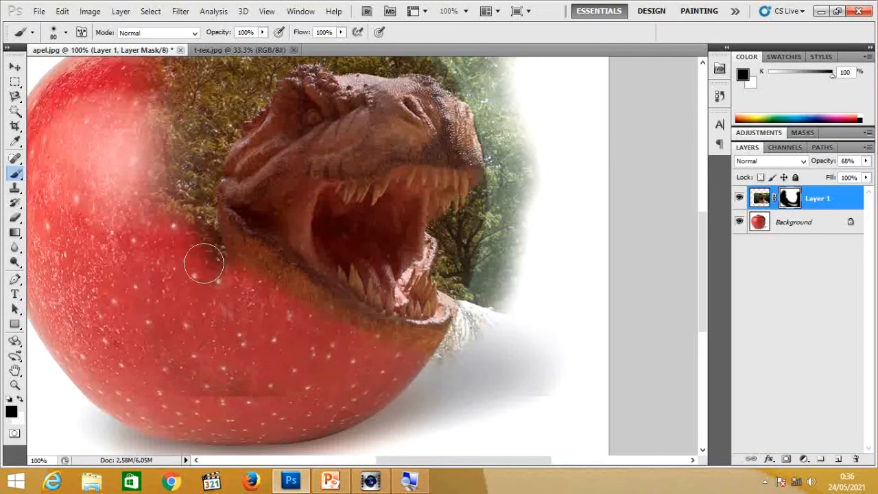
{"action": "left_click_drag", "start_coordinate": [175, 197], "coordinate": [230, 318]}
{"action": "mouse_move", "coordinate": [237, 215]}
{"action": "left_mouse_down"}
{"action": "mouse_move", "coordinate": [217, 265]}
{"action": "mouse_move", "coordinate": [219, 180]}
{"action": "mouse_move", "coordinate": [182, 295]}
{"action": "mouse_move", "coordinate": [270, 199]}
{"action": "mouse_move", "coordinate": [543, 236]}
{"action": "mouse_move", "coordinate": [568, 200]}
{"action": "mouse_move", "coordinate": [387, 190]}
{"action": "mouse_move", "coordinate": [556, 207]}
{"action": "mouse_move", "coordinate": [573, 273]}
{"action": "mouse_move", "coordinate": [464, 249]}
{"action": "mouse_move", "coordinate": [323, 246]}
{"action": "mouse_move", "coordinate": [359, 222]}
{"action": "mouse_move", "coordinate": [282, 259]}
{"action": "mouse_move", "coordinate": [258, 246]}
{"action": "mouse_move", "coordinate": [277, 232]}
{"action": "mouse_move", "coordinate": [293, 227]}
{"action": "mouse_move", "coordinate": [232, 289]}
{"action": "mouse_move", "coordinate": [183, 367]}
{"action": "mouse_move", "coordinate": [248, 298]}
{"action": "mouse_move", "coordinate": [234, 347]}
{"action": "mouse_move", "coordinate": [241, 373]}
{"action": "mouse_move", "coordinate": [256, 282]}
{"action": "mouse_move", "coordinate": [274, 266]}
{"action": "mouse_move", "coordinate": [333, 258]}
{"action": "mouse_move", "coordinate": [252, 294]}
{"action": "mouse_move", "coordinate": [357, 271]}
{"action": "mouse_move", "coordinate": [508, 260]}
{"action": "mouse_move", "coordinate": [357, 222]}
{"action": "mouse_move", "coordinate": [563, 274]}
{"action": "mouse_move", "coordinate": [571, 325]}
{"action": "mouse_move", "coordinate": [560, 292]}
{"action": "mouse_move", "coordinate": [463, 247]}
{"action": "mouse_move", "coordinate": [563, 272]}
{"action": "mouse_move", "coordinate": [571, 324]}
{"action": "mouse_move", "coordinate": [556, 282]}
{"action": "mouse_move", "coordinate": [557, 388]}
{"action": "mouse_move", "coordinate": [496, 365]}
{"action": "mouse_move", "coordinate": [545, 318]}
{"action": "mouse_move", "coordinate": [515, 353]}
{"action": "mouse_move", "coordinate": [463, 359]}
{"action": "left_mouse_up"}
{"action": "scroll", "coordinate": [562, 300], "scroll_direction": "down", "scroll_amount": 4}
{"action": "left_click_drag", "start_coordinate": [289, 293], "coordinate": [262, 259]}
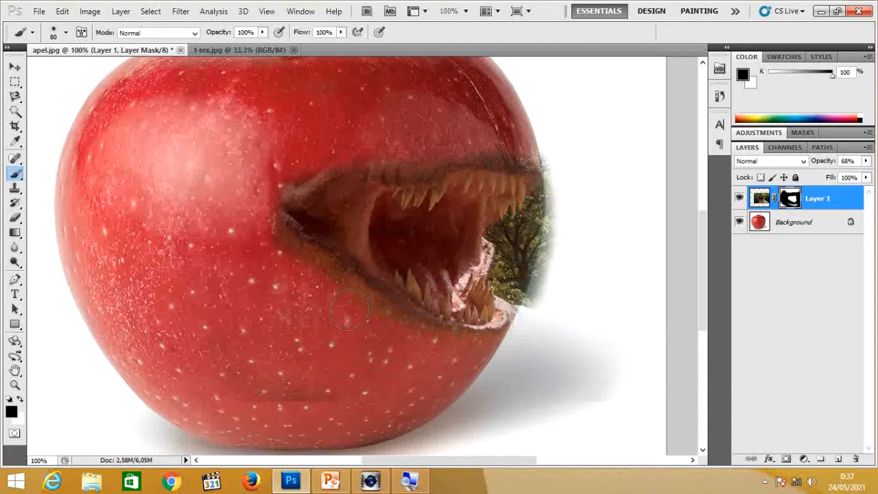
Reduce the brush to 20 px and mask out the greenery between the jaws and around the teeth and lower lip
{"action": "mouse_move", "coordinate": [531, 341]}
{"action": "left_mouse_down"}
{"action": "mouse_move", "coordinate": [549, 240]}
{"action": "mouse_move", "coordinate": [525, 262]}
{"action": "mouse_move", "coordinate": [522, 254]}
{"action": "mouse_move", "coordinate": [525, 285]}
{"action": "mouse_move", "coordinate": [505, 251]}
{"action": "mouse_move", "coordinate": [503, 275]}
{"action": "mouse_move", "coordinate": [527, 300]}
{"action": "mouse_move", "coordinate": [529, 317]}
{"action": "mouse_move", "coordinate": [526, 304]}
{"action": "mouse_move", "coordinate": [525, 322]}
{"action": "mouse_move", "coordinate": [503, 350]}
{"action": "left_mouse_up"}
{"action": "key", "text": "bracketleft"}
{"action": "key", "text": "bracketleft"}
{"action": "key", "text": "bracketleft"}
{"action": "key", "text": "bracketleft"}
{"action": "key", "text": "bracketleft"}
{"action": "mouse_move", "coordinate": [523, 254]}
{"action": "left_mouse_down"}
{"action": "mouse_move", "coordinate": [521, 232]}
{"action": "mouse_move", "coordinate": [494, 236]}
{"action": "mouse_move", "coordinate": [532, 219]}
{"action": "mouse_move", "coordinate": [551, 185]}
{"action": "mouse_move", "coordinate": [549, 159]}
{"action": "mouse_move", "coordinate": [555, 228]}
{"action": "mouse_move", "coordinate": [546, 238]}
{"action": "mouse_move", "coordinate": [557, 205]}
{"action": "mouse_move", "coordinate": [507, 238]}
{"action": "mouse_move", "coordinate": [538, 197]}
{"action": "left_mouse_up"}
{"action": "key", "text": "bracketleft"}
{"action": "key", "text": "bracketleft"}
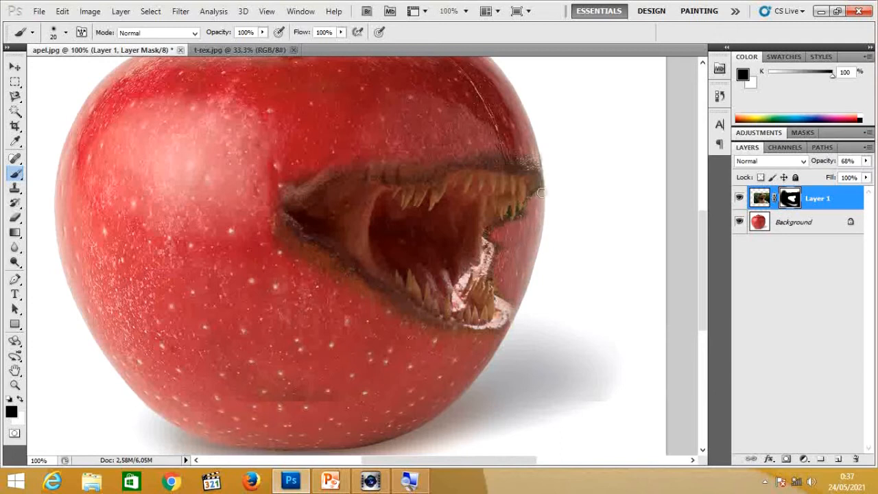
{"action": "left_click_drag", "start_coordinate": [507, 224], "coordinate": [501, 262]}
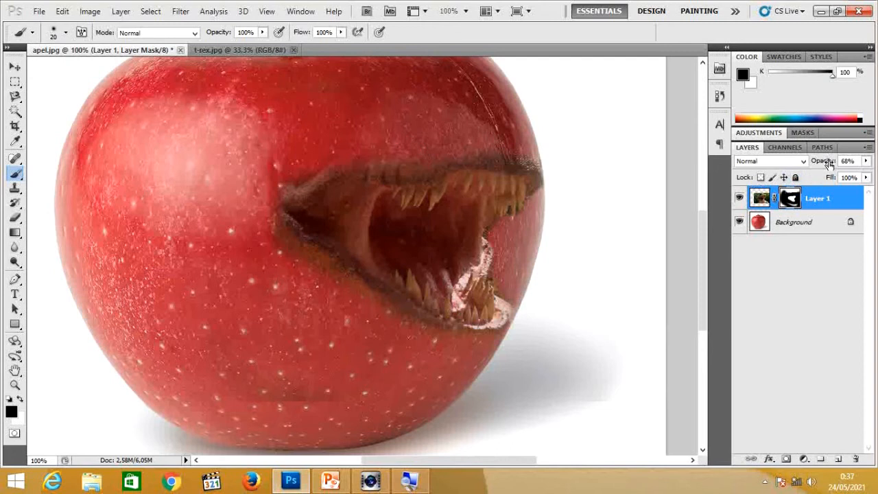
Set the T-rex layer's opacity to 100%
{"action": "left_click", "coordinate": [866, 161]}
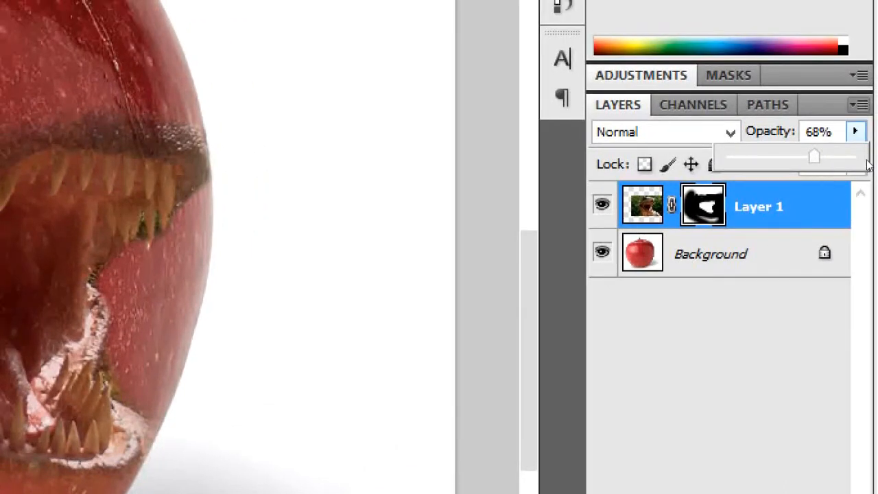
{"action": "left_click", "coordinate": [866, 162]}
{"action": "left_click", "coordinate": [856, 131]}
{"action": "left_click_drag", "start_coordinate": [853, 177], "coordinate": [875, 177]}
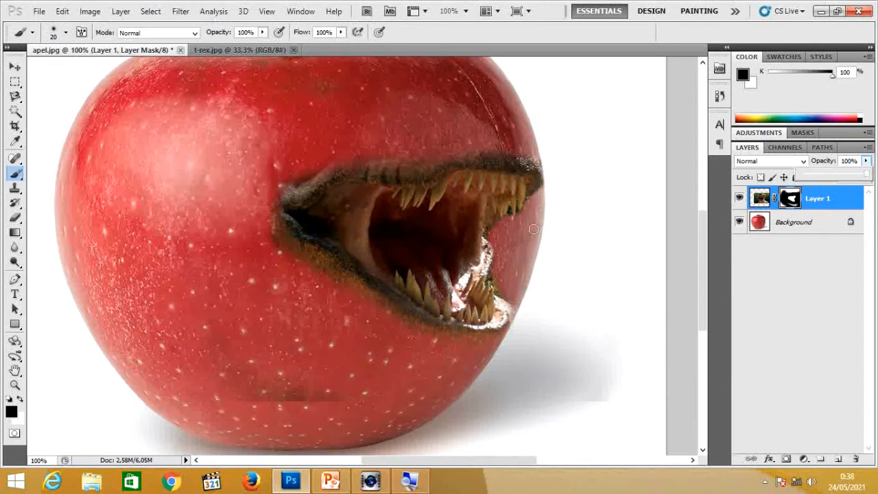
Convert the Background into a regular layer and add a layer mask to it
{"action": "left_click", "coordinate": [786, 226]}
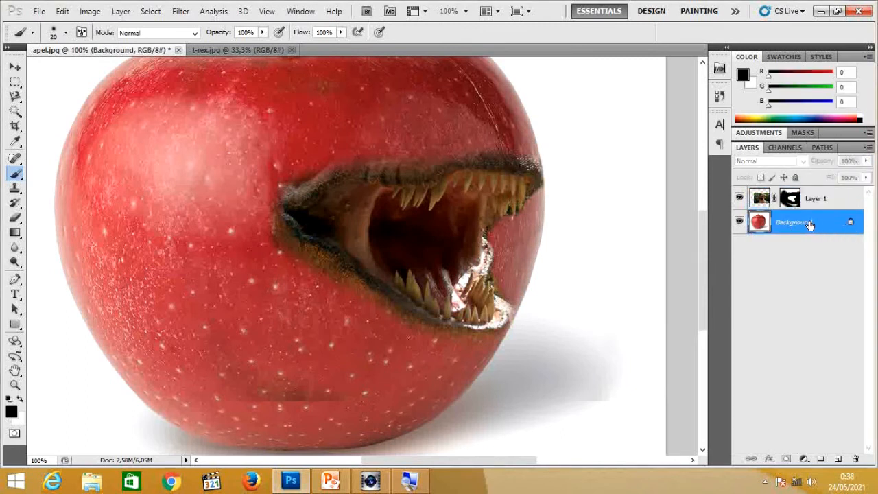
{"action": "double_click", "coordinate": [809, 225]}
{"action": "left_click", "coordinate": [545, 152]}
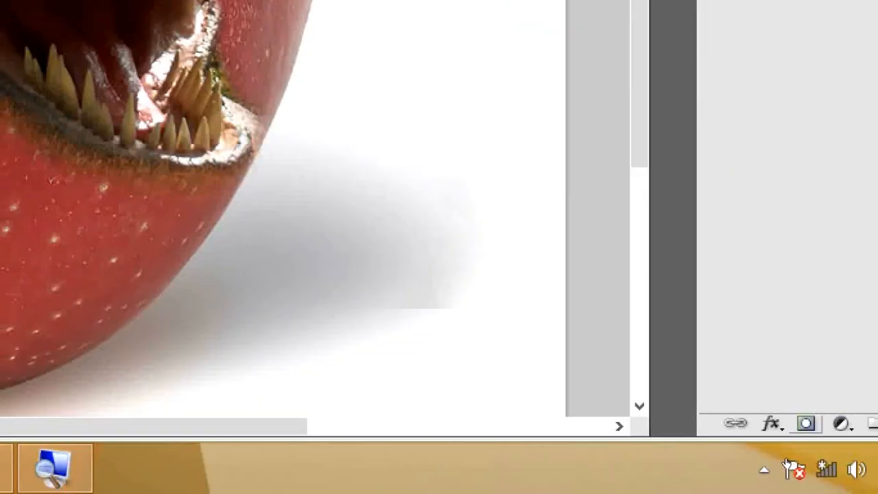
{"action": "left_click", "coordinate": [804, 424]}
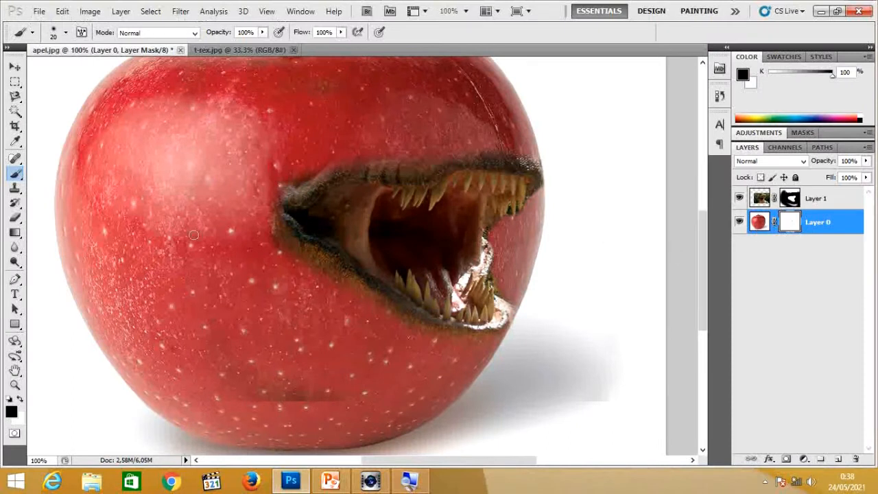
Enlarge the brush to 45 px and paint black on the apple layer's mask to hide the apple between the open jaws
{"action": "left_click", "coordinate": [21, 178]}
{"action": "left_click", "coordinate": [19, 180]}
{"action": "key", "text": "bracketright"}
{"action": "key", "text": "bracketright"}
{"action": "key", "text": "bracketright"}
{"action": "mouse_move", "coordinate": [535, 239]}
{"action": "left_mouse_down"}
{"action": "mouse_move", "coordinate": [526, 271]}
{"action": "mouse_move", "coordinate": [542, 198]}
{"action": "mouse_move", "coordinate": [505, 217]}
{"action": "mouse_move", "coordinate": [491, 237]}
{"action": "left_mouse_up"}
{"action": "mouse_move", "coordinate": [519, 208]}
{"action": "left_mouse_down"}
{"action": "mouse_move", "coordinate": [496, 242]}
{"action": "mouse_move", "coordinate": [505, 288]}
{"action": "mouse_move", "coordinate": [526, 302]}
{"action": "mouse_move", "coordinate": [518, 253]}
{"action": "mouse_move", "coordinate": [528, 249]}
{"action": "mouse_move", "coordinate": [517, 283]}
{"action": "mouse_move", "coordinate": [509, 251]}
{"action": "mouse_move", "coordinate": [552, 191]}
{"action": "mouse_move", "coordinate": [508, 258]}
{"action": "left_mouse_up"}
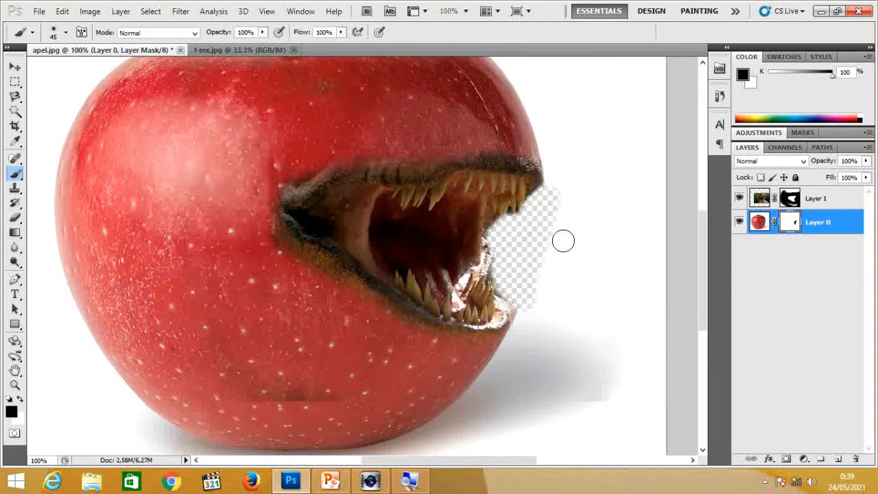
Select the white area around the apple with the Magic Wand at tolerance 32 and delete it from the apple layer's image
{"action": "key", "text": "ctrl+0"}
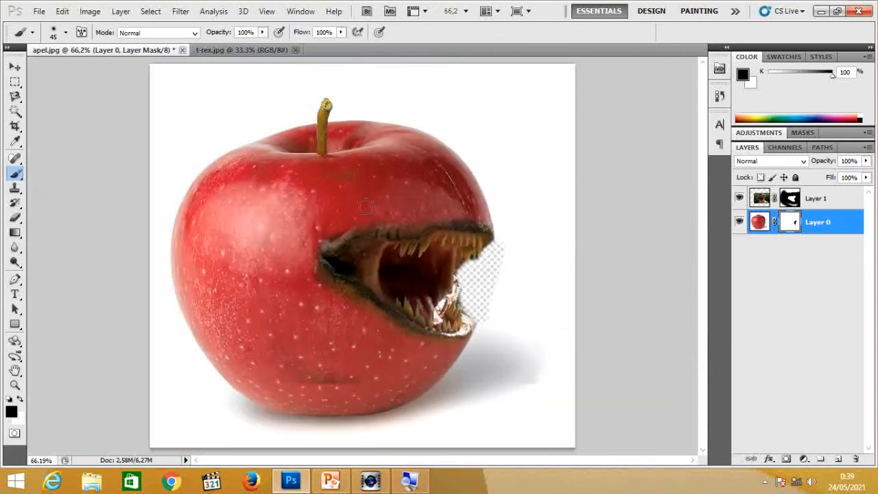
{"action": "left_click", "coordinate": [15, 112]}
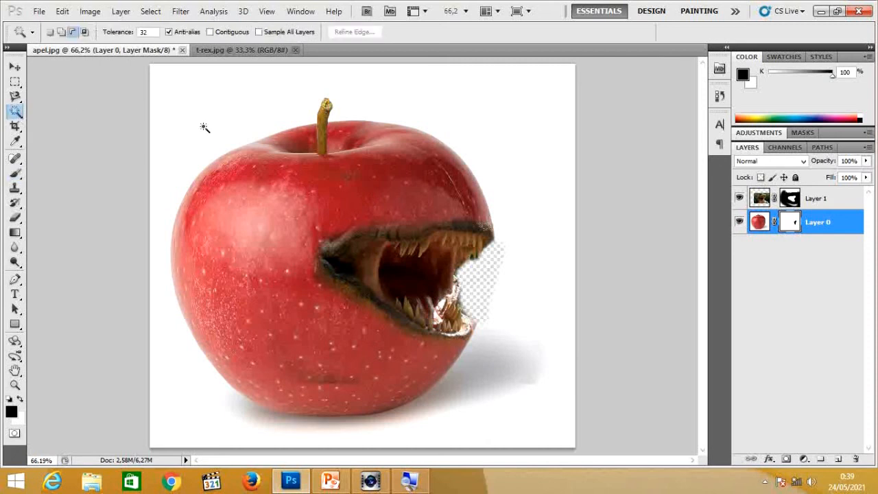
{"action": "left_click", "coordinate": [529, 131]}
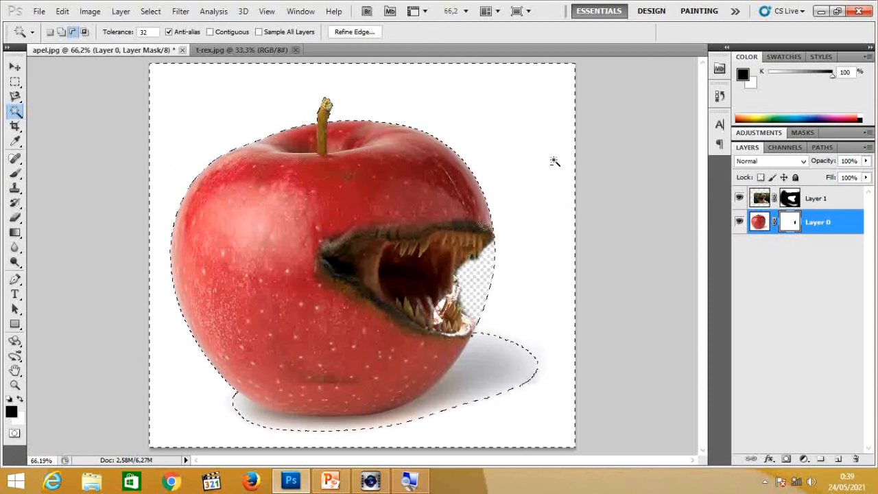
{"action": "left_click", "coordinate": [758, 226]}
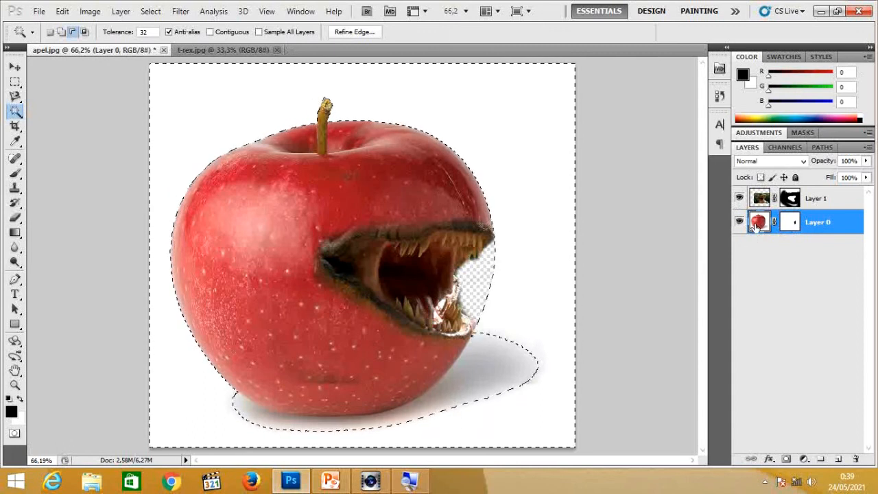
{"action": "left_click", "coordinate": [796, 224]}
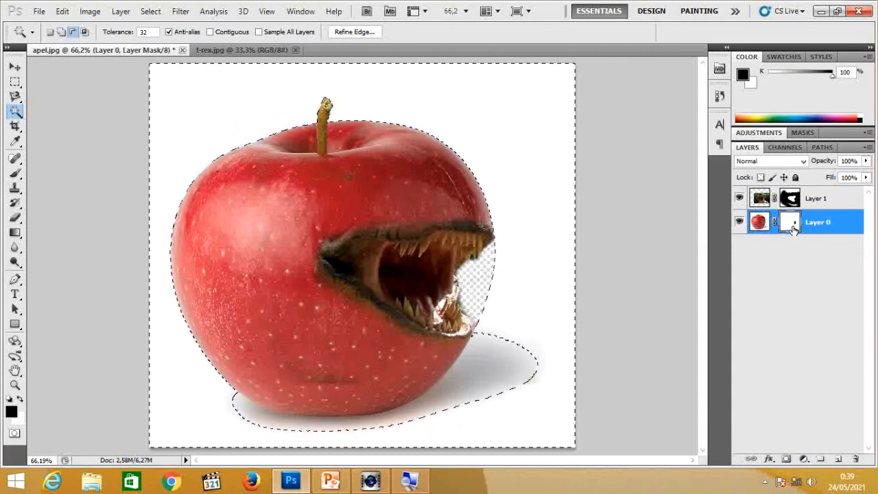
{"action": "left_click", "coordinate": [759, 221]}
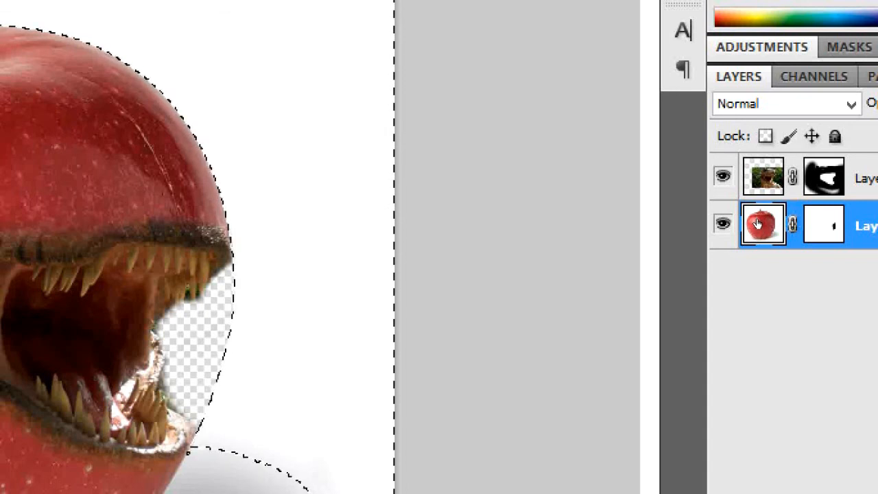
{"action": "key", "text": "Delete"}
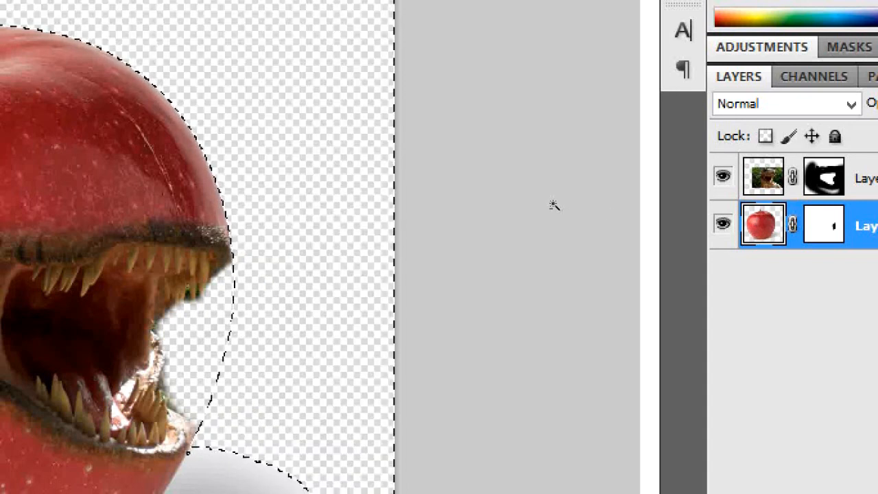
Deselect the cleared background area around the apple
{"action": "key", "text": "ctrl+minus"}
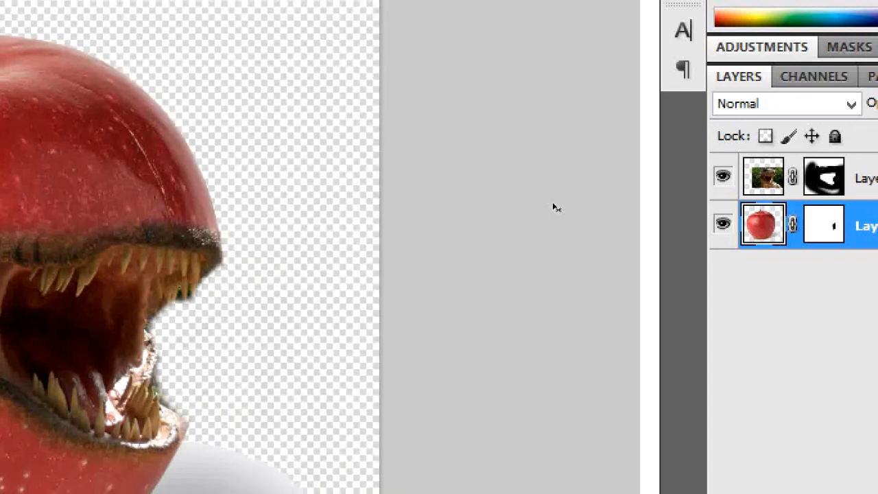
{"action": "key", "text": "ctrl+d"}
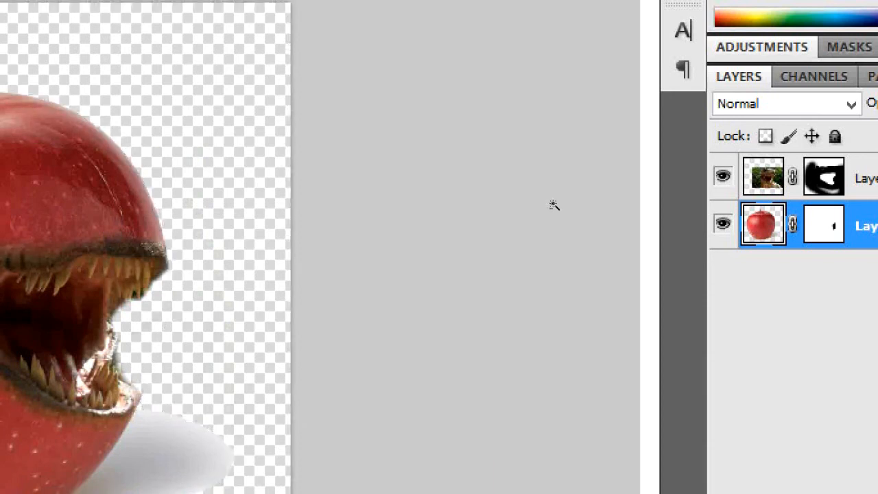
{"action": "key", "text": "super+plus"}
{"action": "key", "text": "super+minus"}
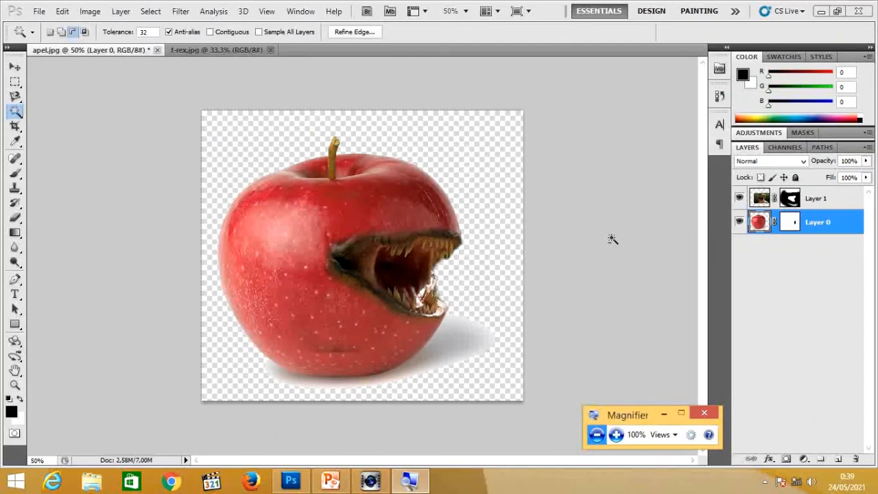
{"action": "key", "text": "super+Escape"}
{"action": "left_click", "coordinate": [486, 245]}
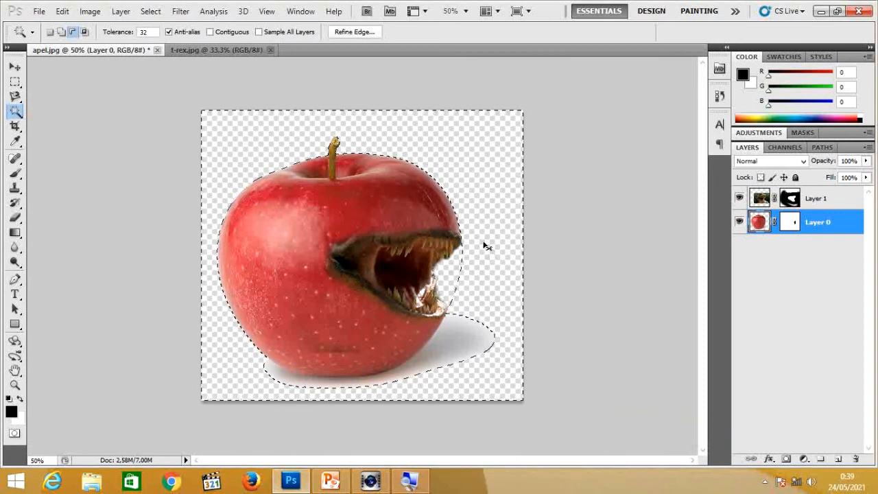
{"action": "key", "text": "ctrl+d"}
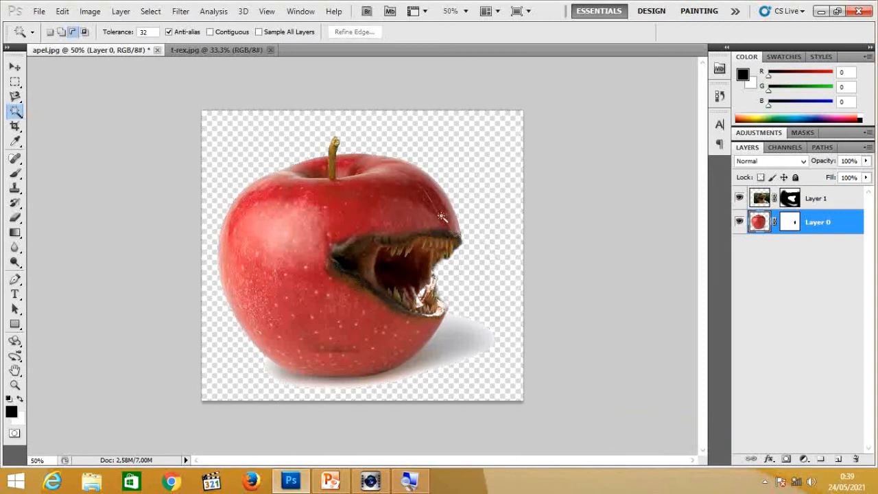
Remove the gray shadow beneath and beside the apple from its layer, and select the T-rex layer's image
{"action": "key", "text": "ctrl+plus"}
{"action": "key", "text": "ctrl+plus"}
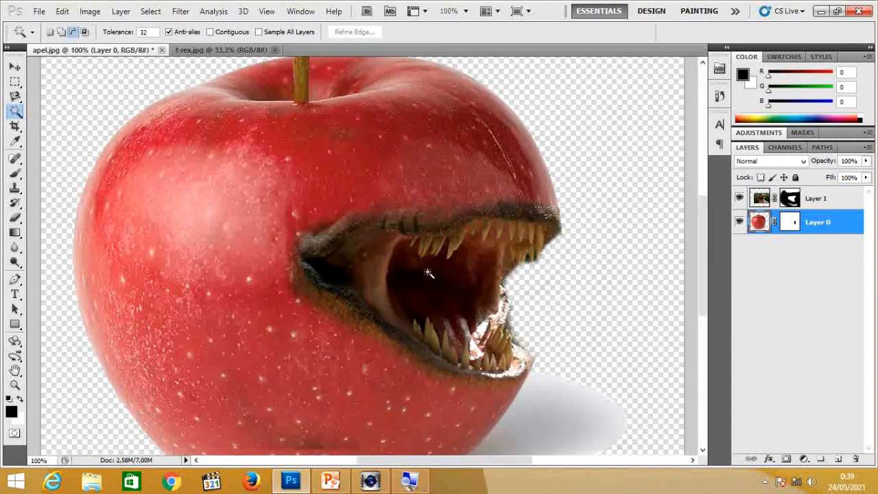
{"action": "key", "text": "ctrl+0"}
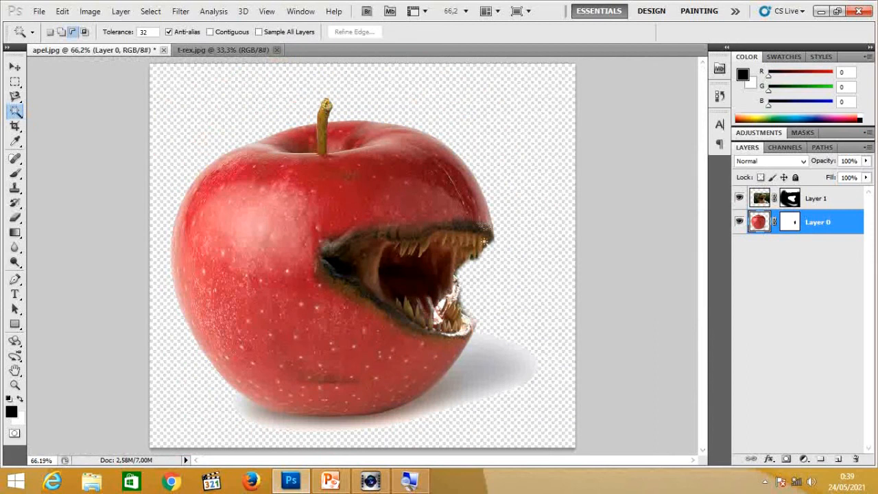
{"action": "key", "text": "Delete"}
{"action": "key", "text": "b"}
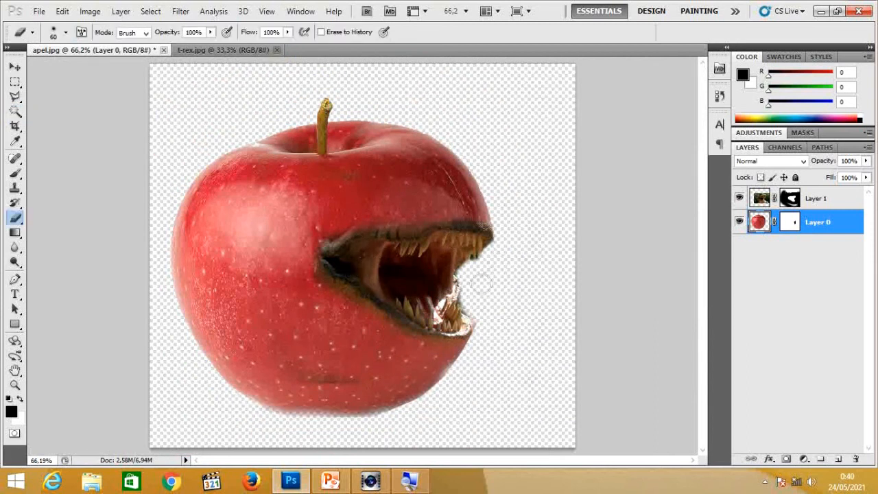
{"action": "left_click_drag", "start_coordinate": [355, 265], "coordinate": [371, 264]}
{"action": "left_click", "coordinate": [763, 200]}
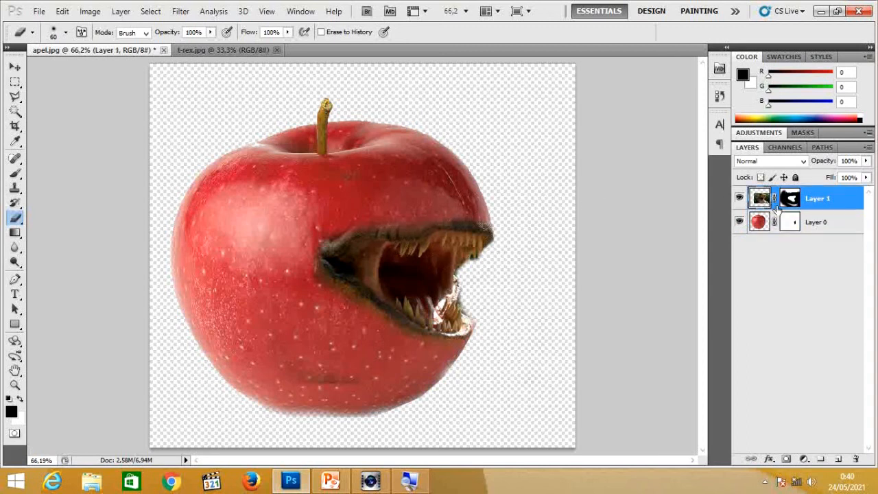